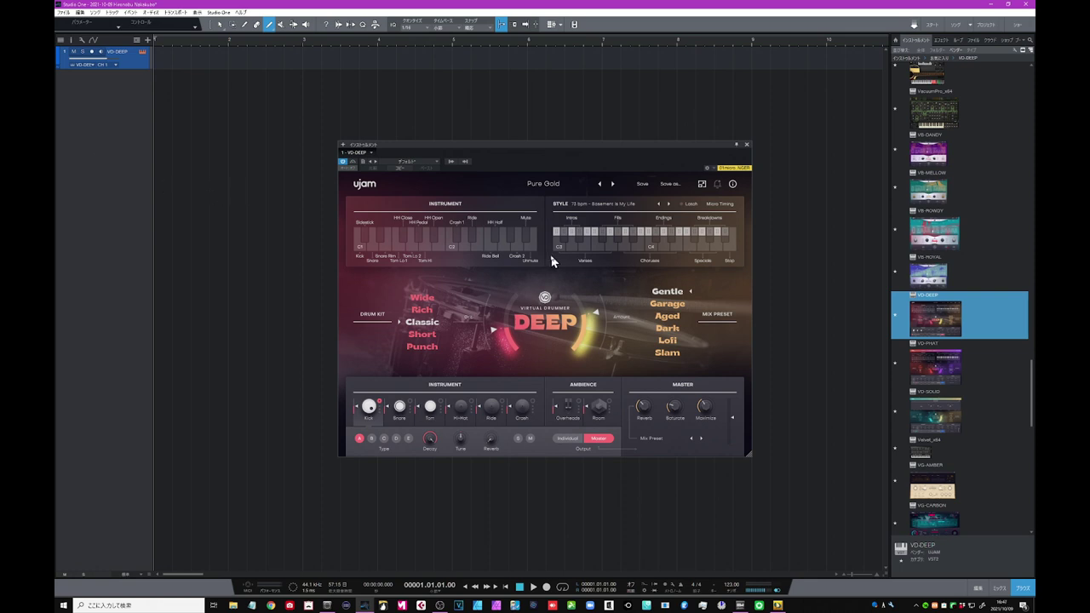
Place a four-bar VD-DEEP drum pattern at bar 1 of its track and duplicate it directly after
click(571, 233)
drag(571, 235, 170, 67)
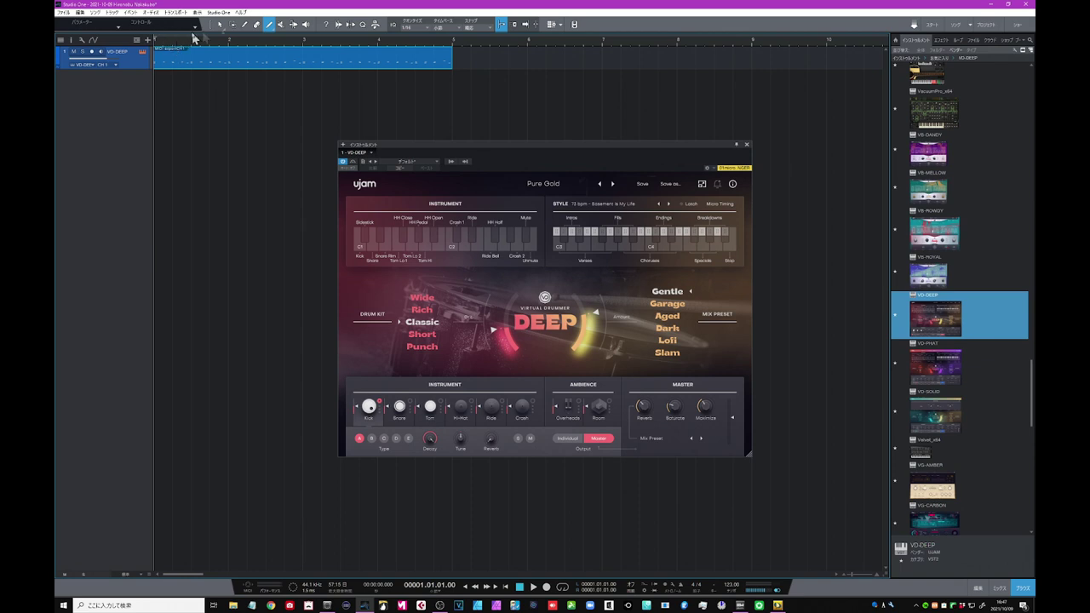
click(218, 24)
key(ctrl+d)
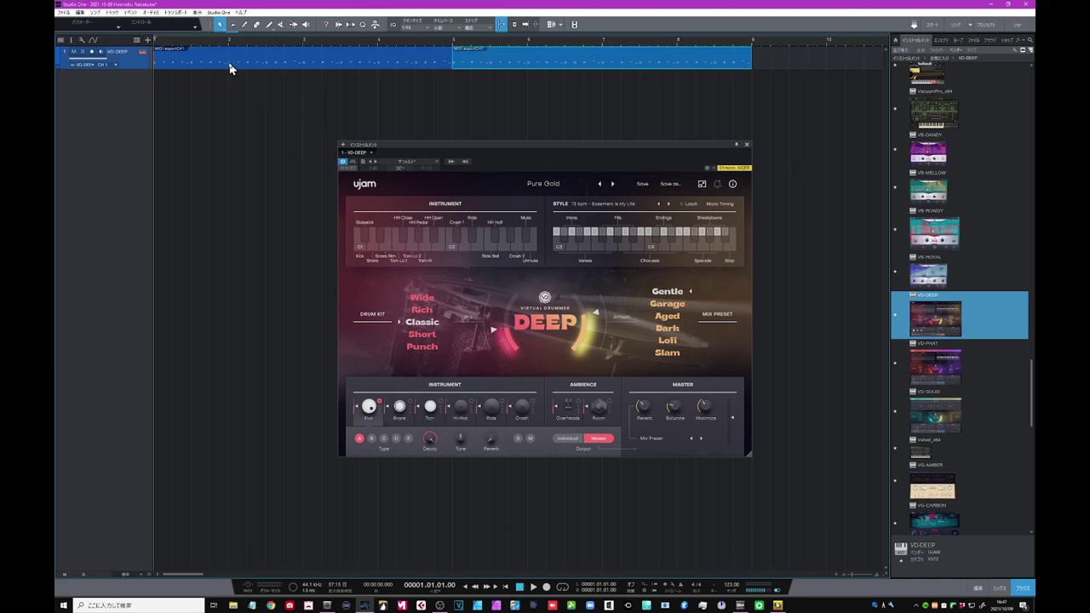
click(375, 26)
click(376, 27)
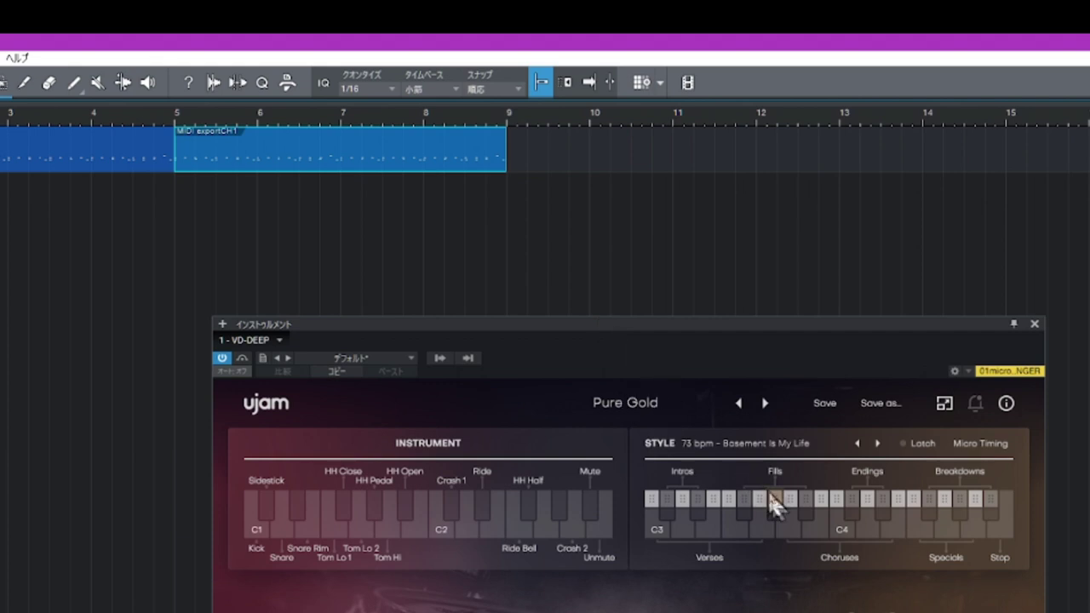
Audition patterns in VD-DEEP and place a one-bar fill on its track at bar 10
click(823, 514)
click(826, 515)
drag(743, 499, 626, 167)
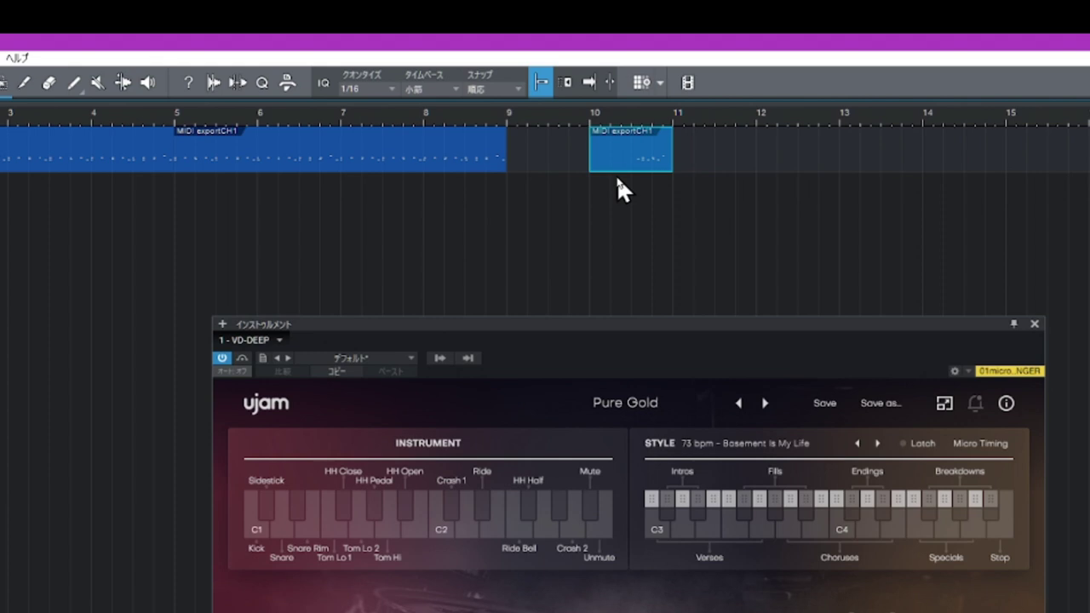
Try moving the fill onto bar 8, inspecting the underlying part's notes in the note editor
drag(644, 153, 483, 160)
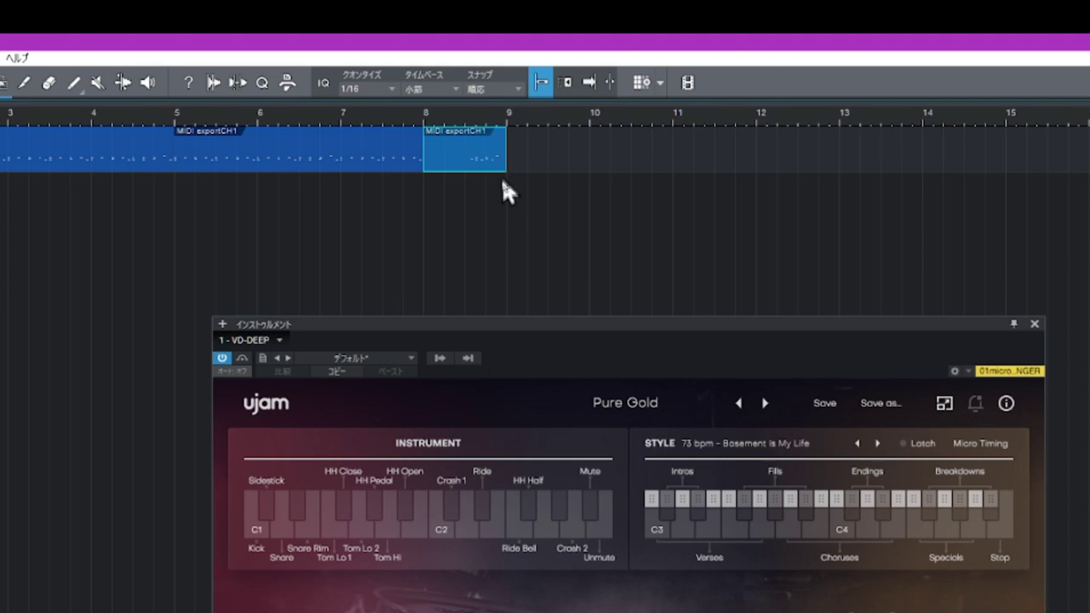
click(402, 160)
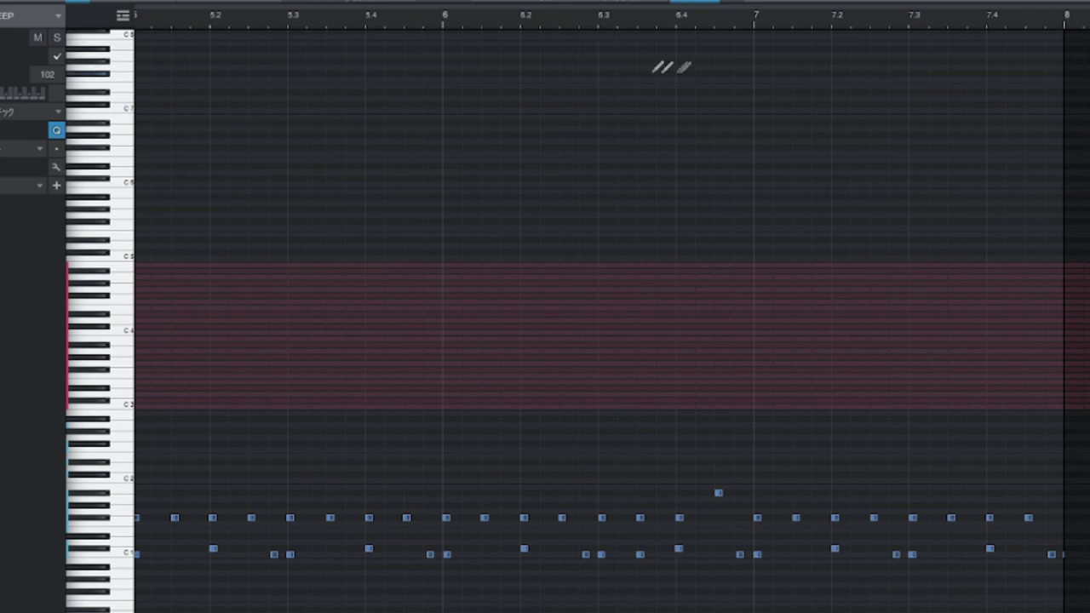
drag(1001, 17, 610, 19)
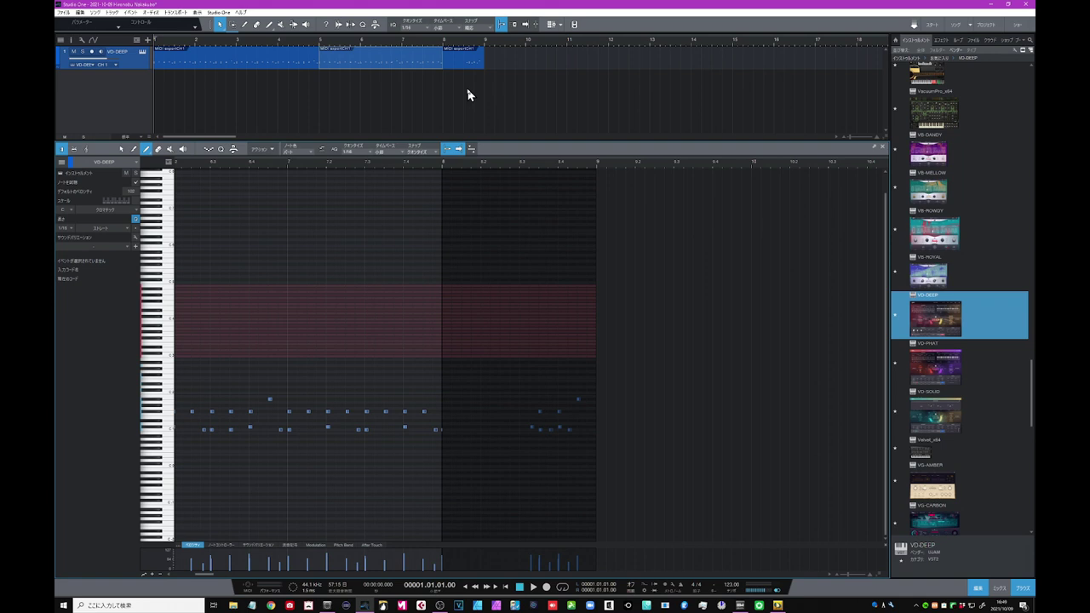
key(d)
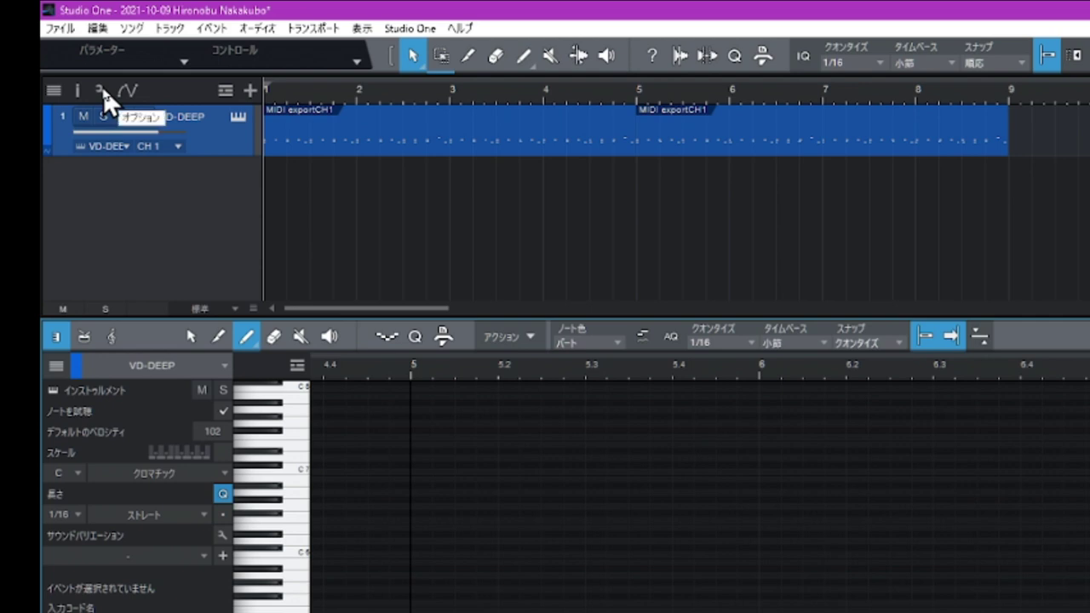
Disable the arrangement option イベントの編集時に重複しない and move the fill from bar 10 onto bar 8
click(101, 90)
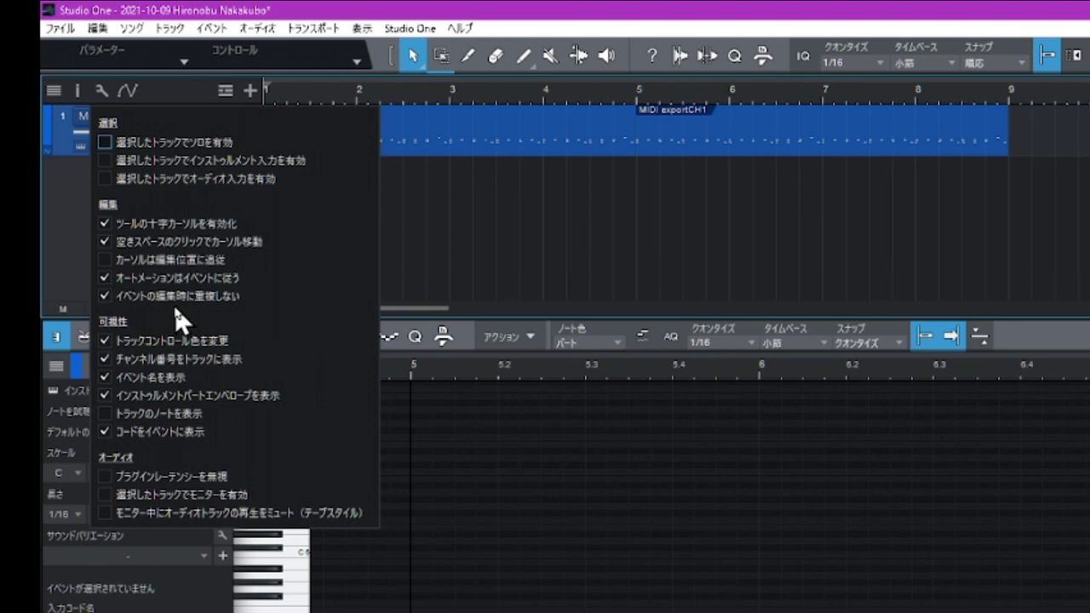
click(103, 296)
click(588, 89)
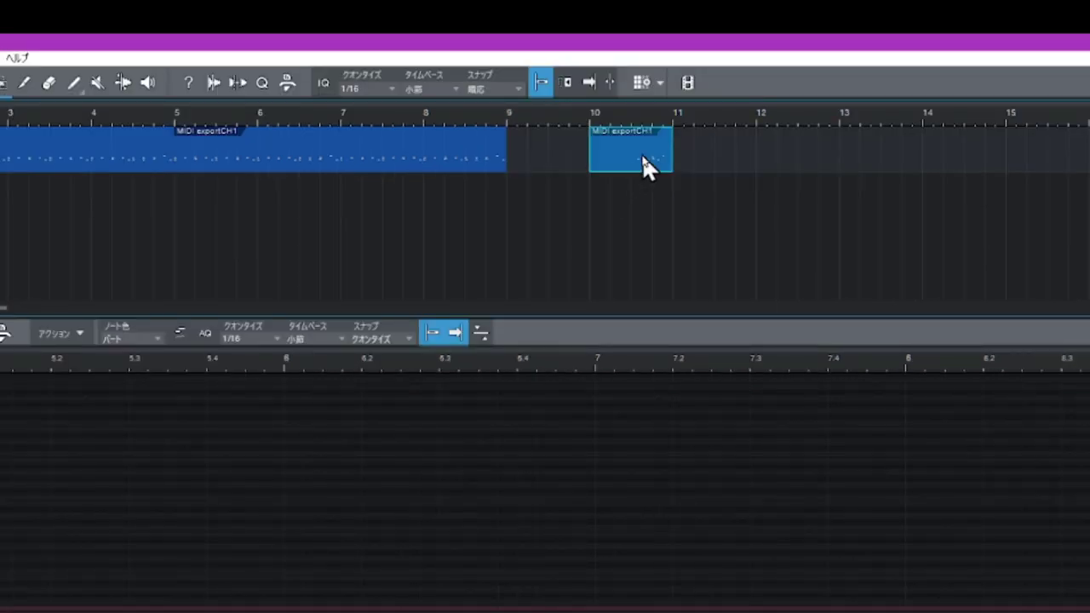
drag(643, 157, 472, 165)
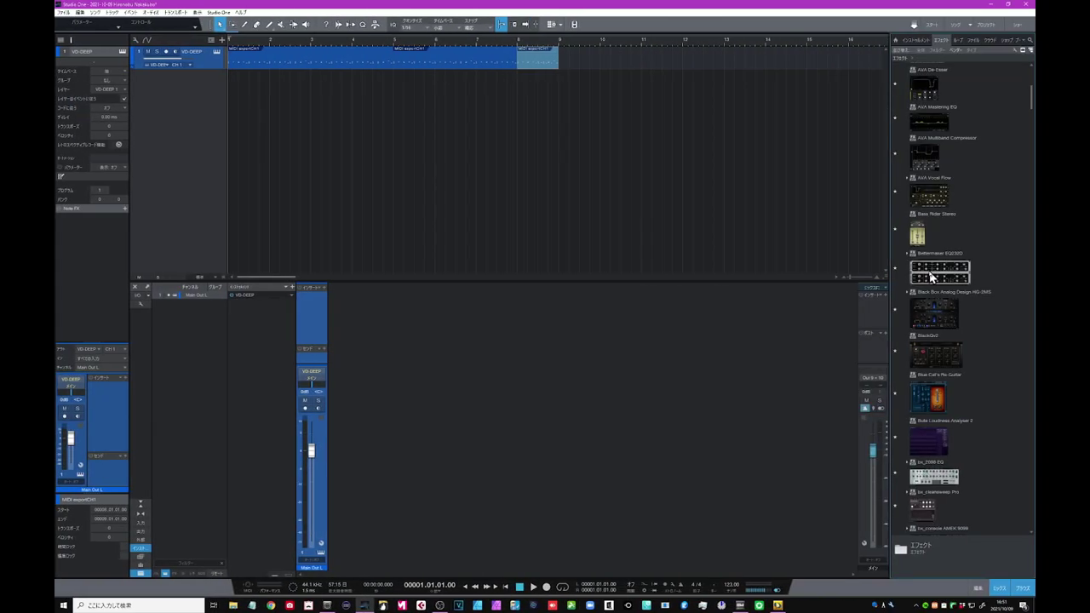
Add Bettermaker EQ232D and bx_townhouse Buss Compressor as inserts on the VD-DEEP track
drag(930, 275, 205, 62)
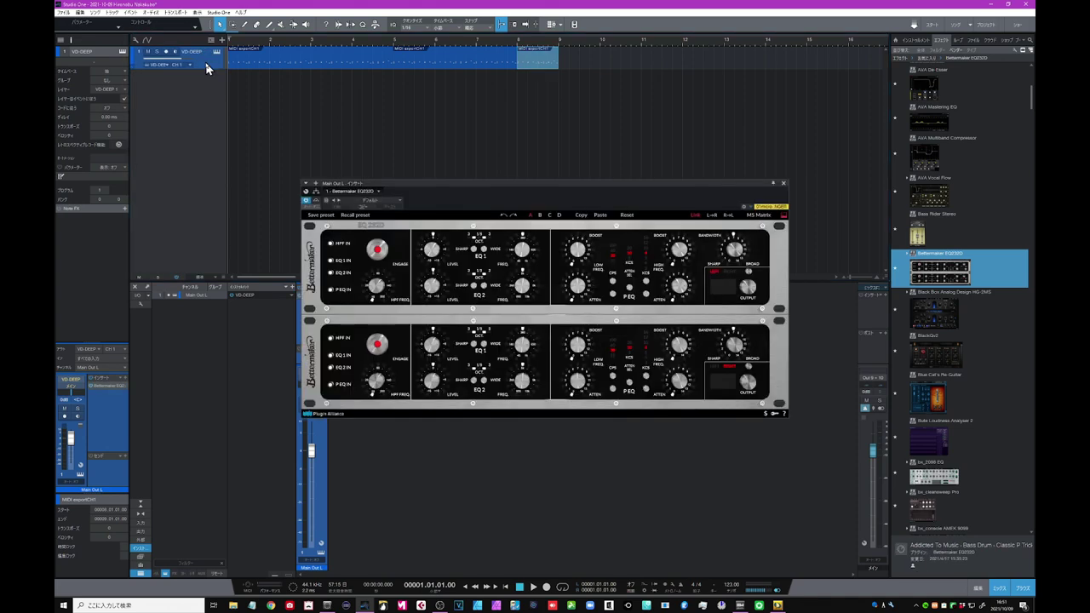
click(782, 183)
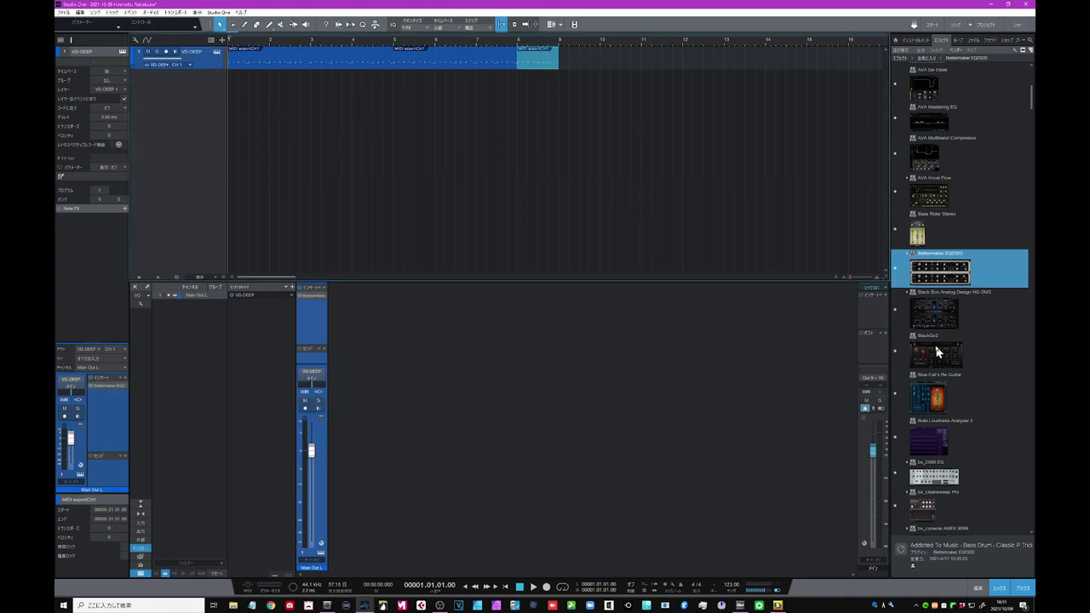
scroll(937, 351, down, 15)
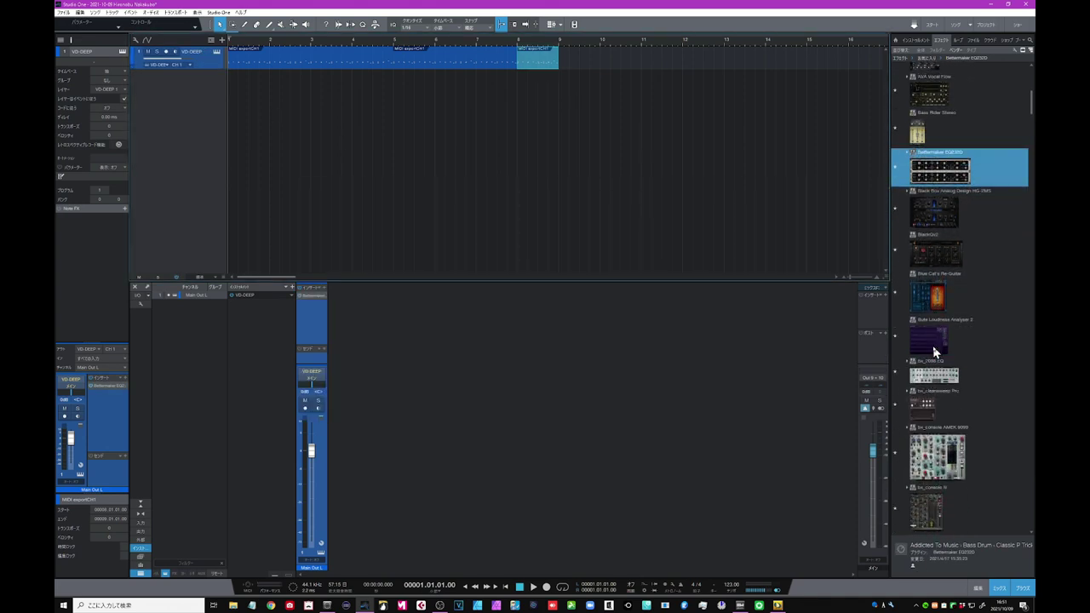
drag(942, 380, 197, 59)
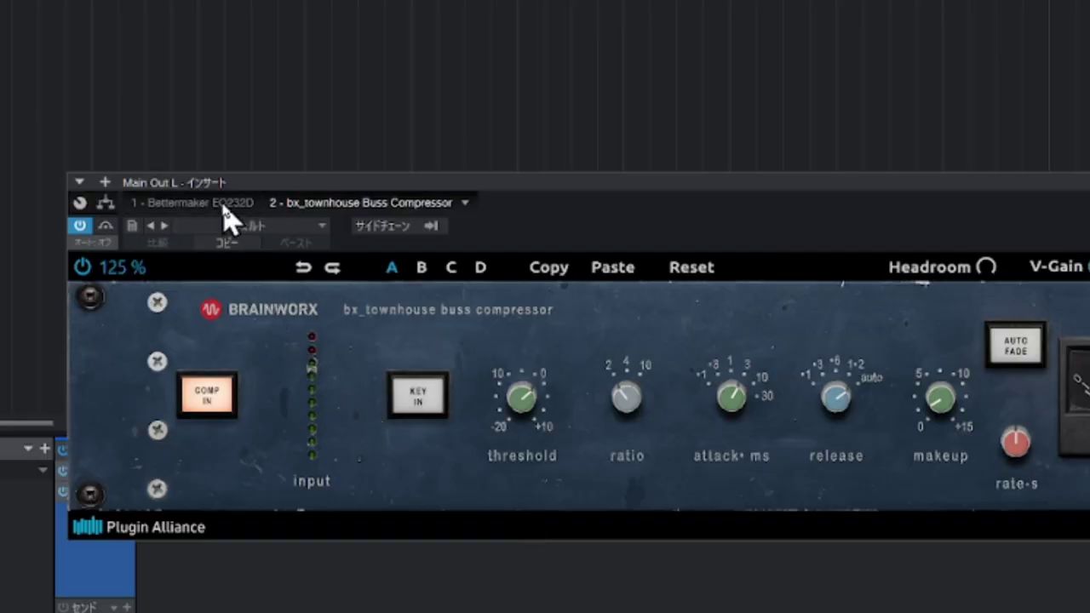
View the Bettermaker EQ232D and bx_townhouse Buss Compressor interfaces alternately in the shared insert window
click(223, 204)
click(347, 208)
click(228, 209)
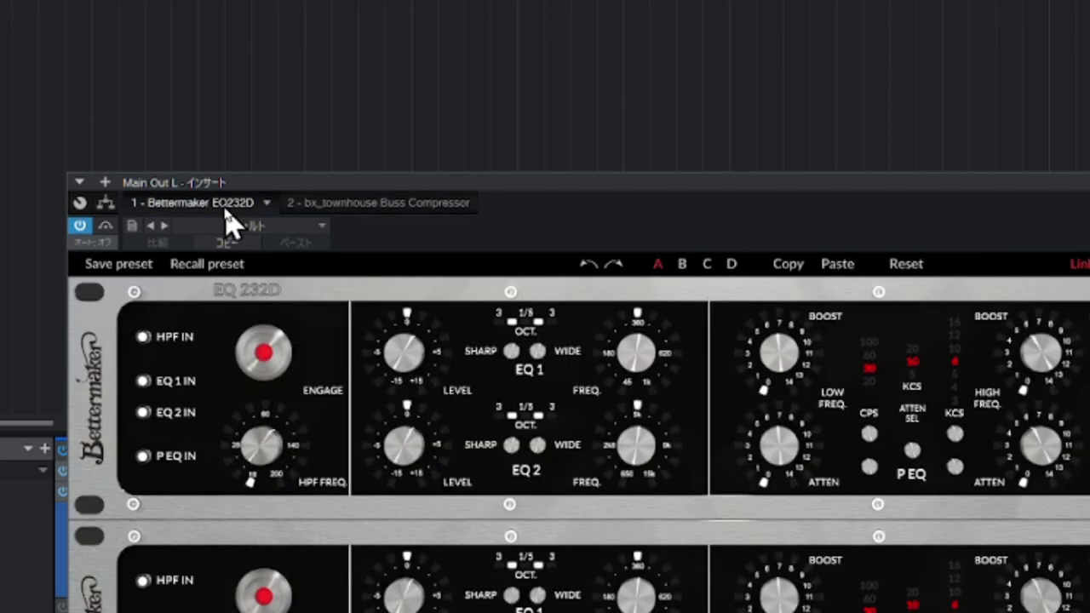
click(345, 207)
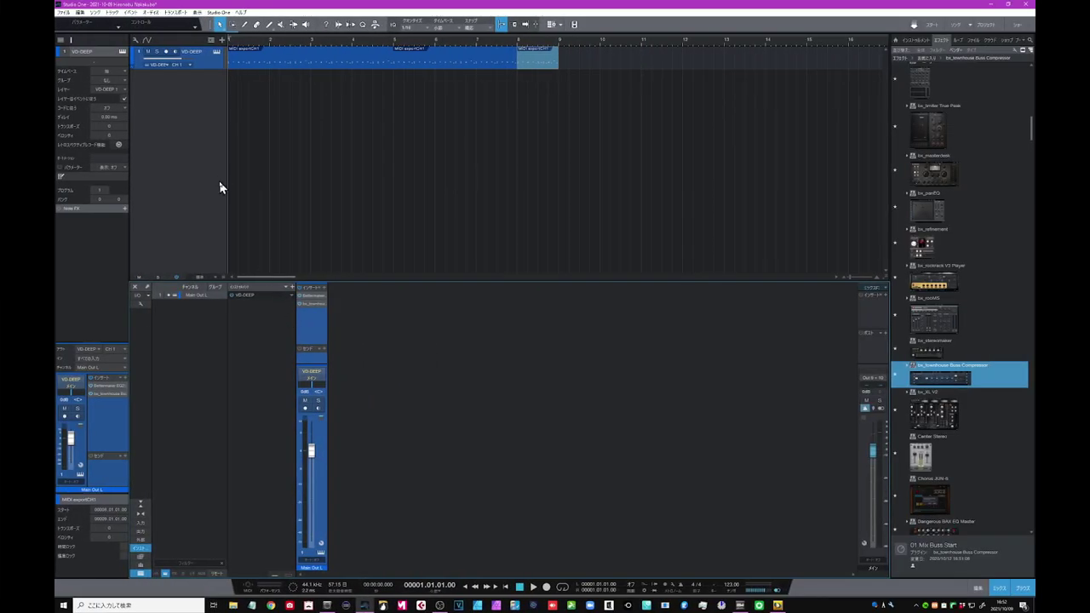
Add two audio tracks to the song
right_click(179, 110)
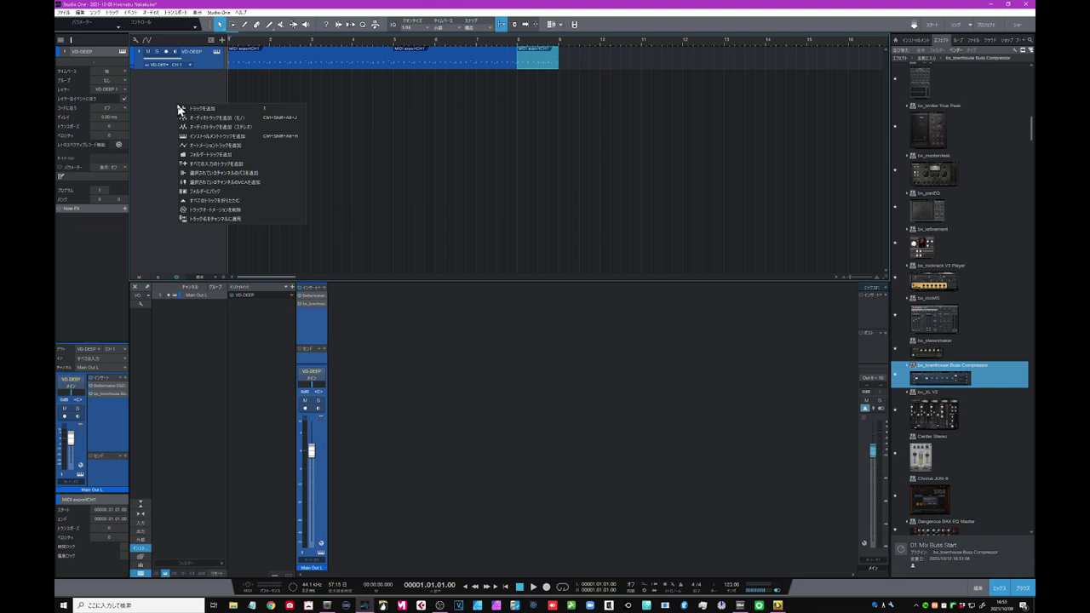
click(197, 109)
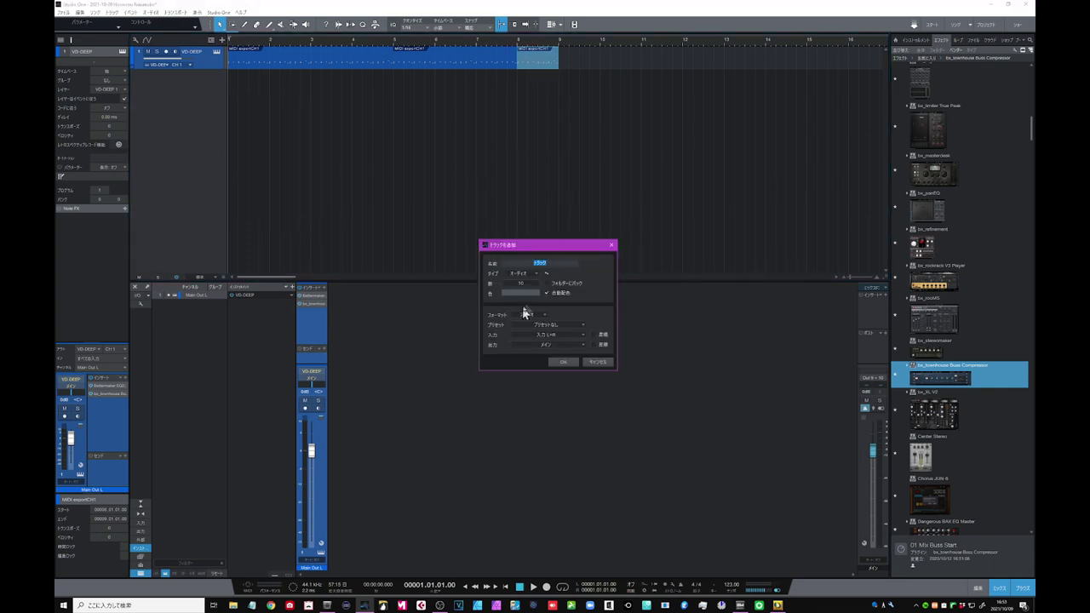
drag(531, 283, 538, 317)
click(562, 362)
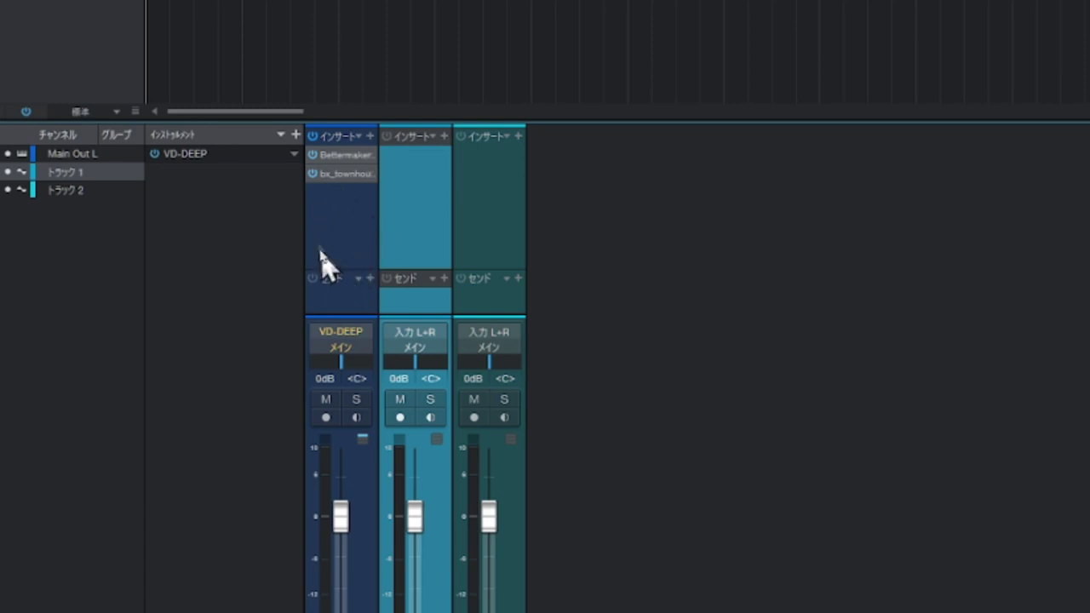
Copy the VD-DEEP channel settings and paste them onto the トラック1 channel
right_click(336, 195)
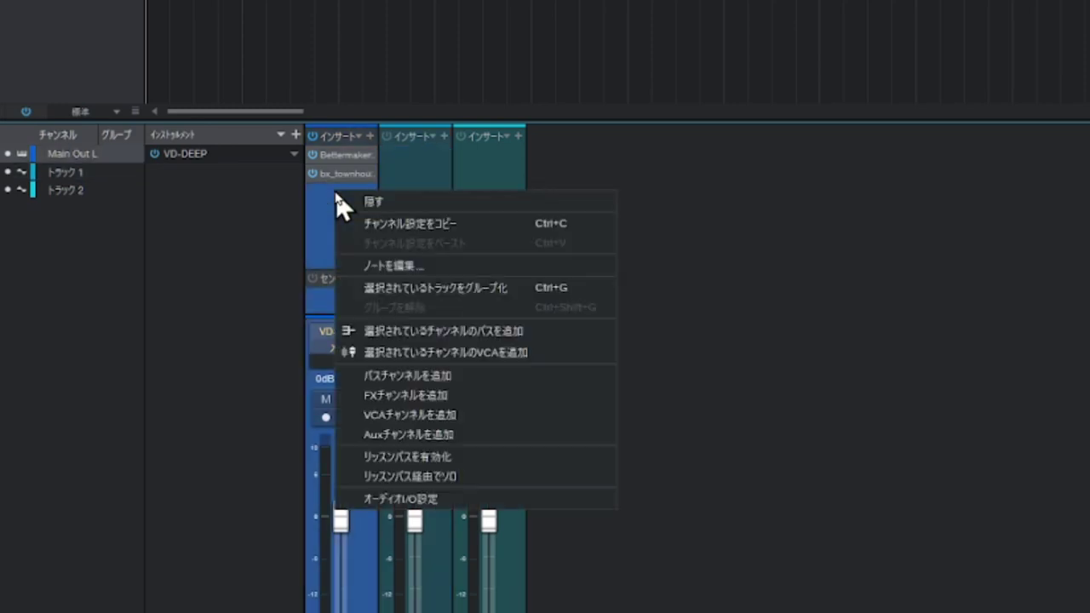
click(391, 226)
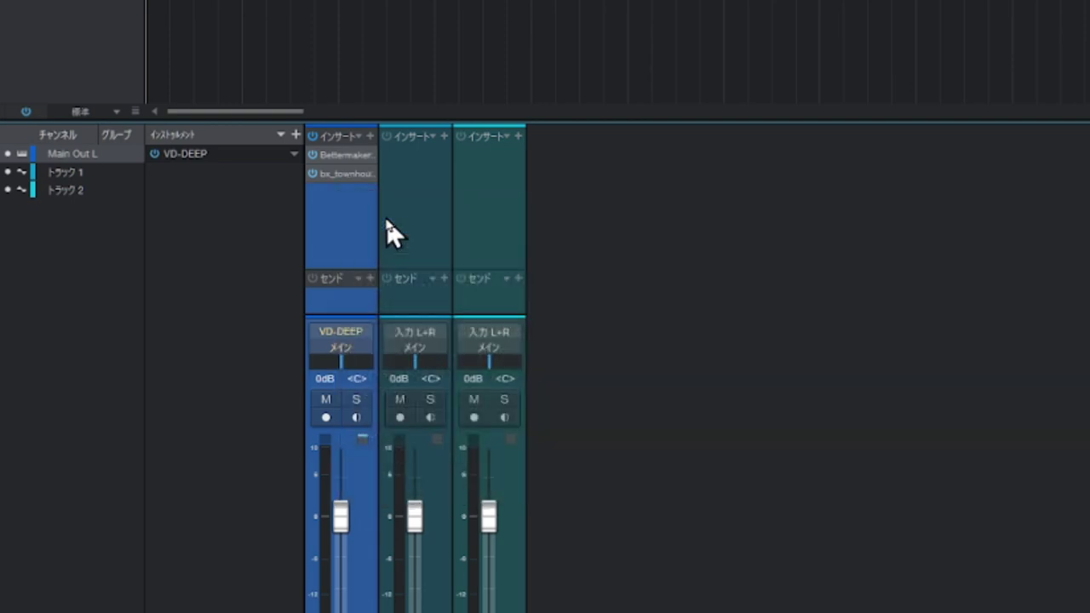
right_click(417, 186)
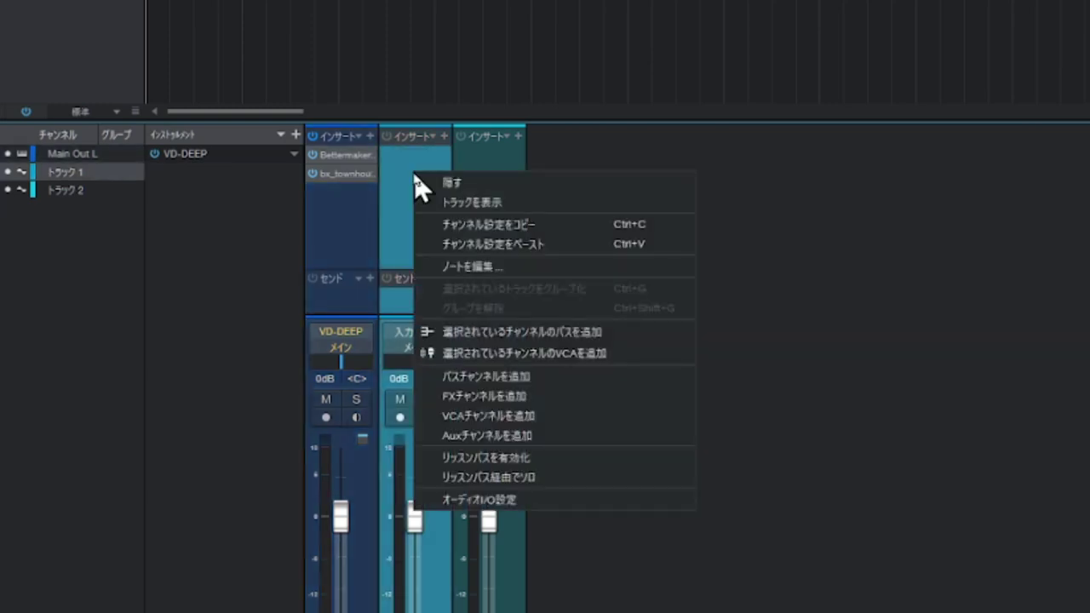
click(466, 244)
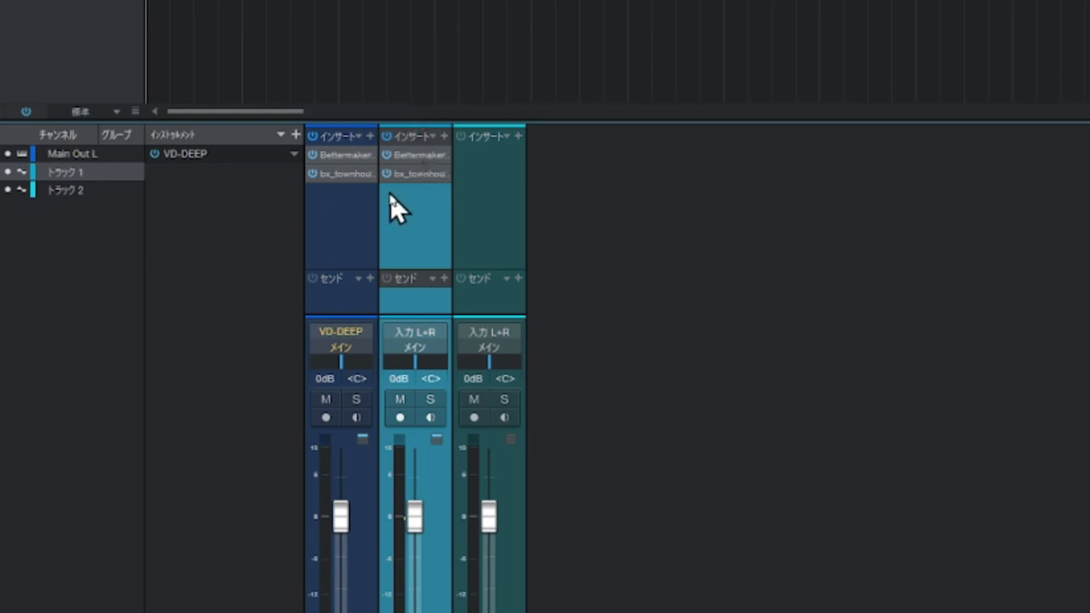
Copy bx_townhouse Buss Compressor from the VD-DEEP channel to トラック2 and collapse the copy's parameter display
click(333, 135)
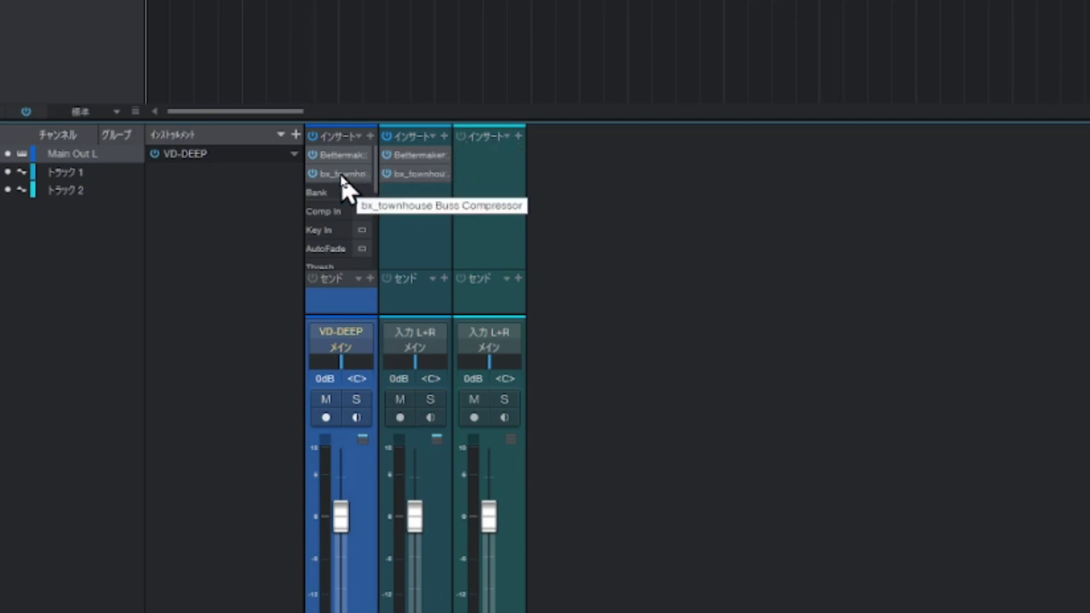
drag(341, 177, 465, 175)
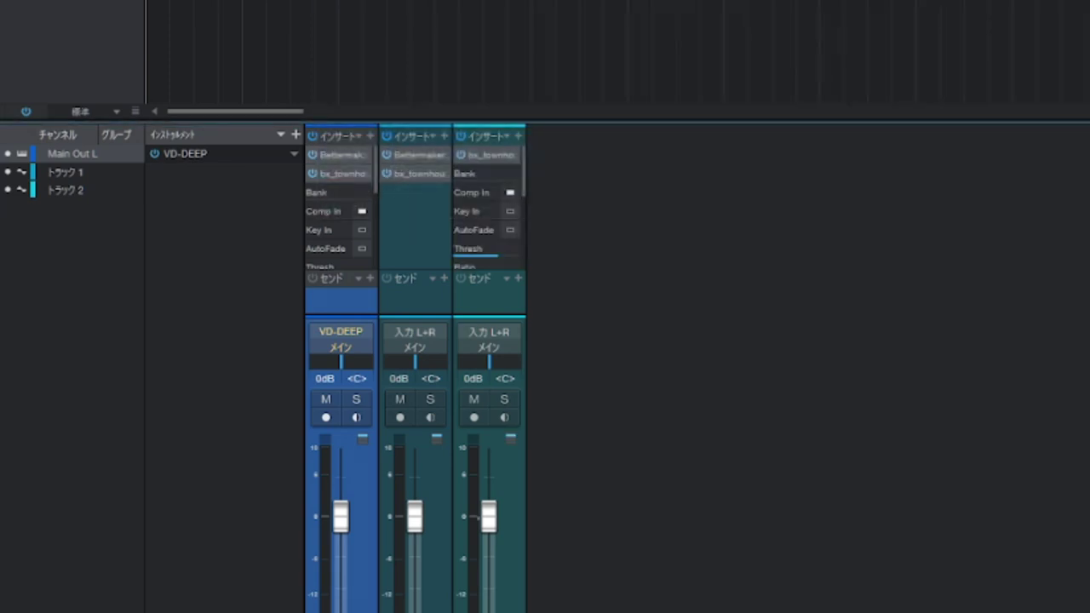
click(497, 156)
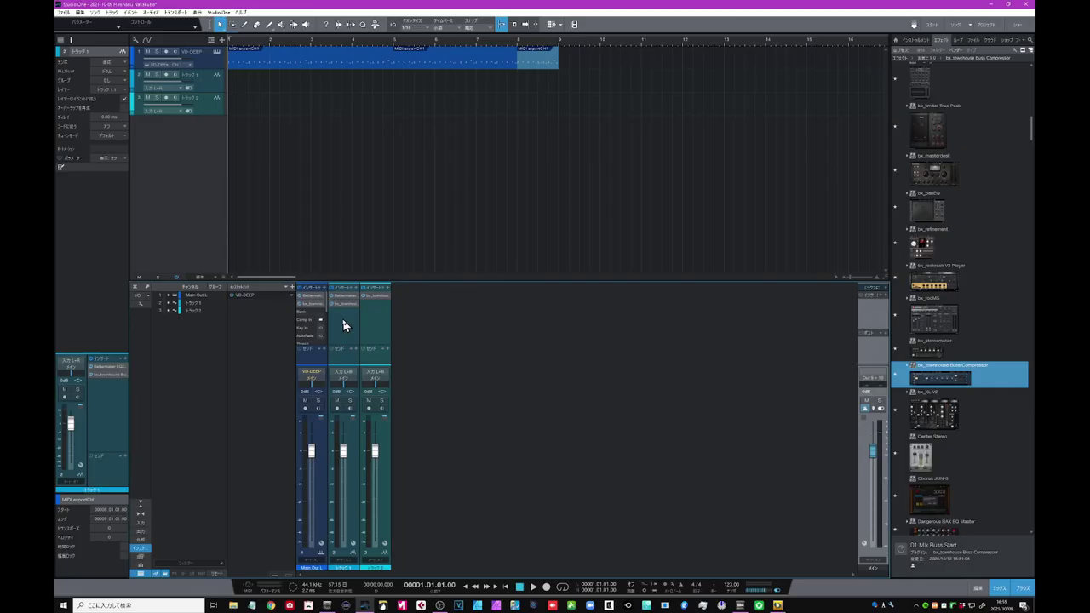
Paste the copied channel settings onto the main output and copy its bx_townhouse Buss Compressor to トラック2
click(416, 221)
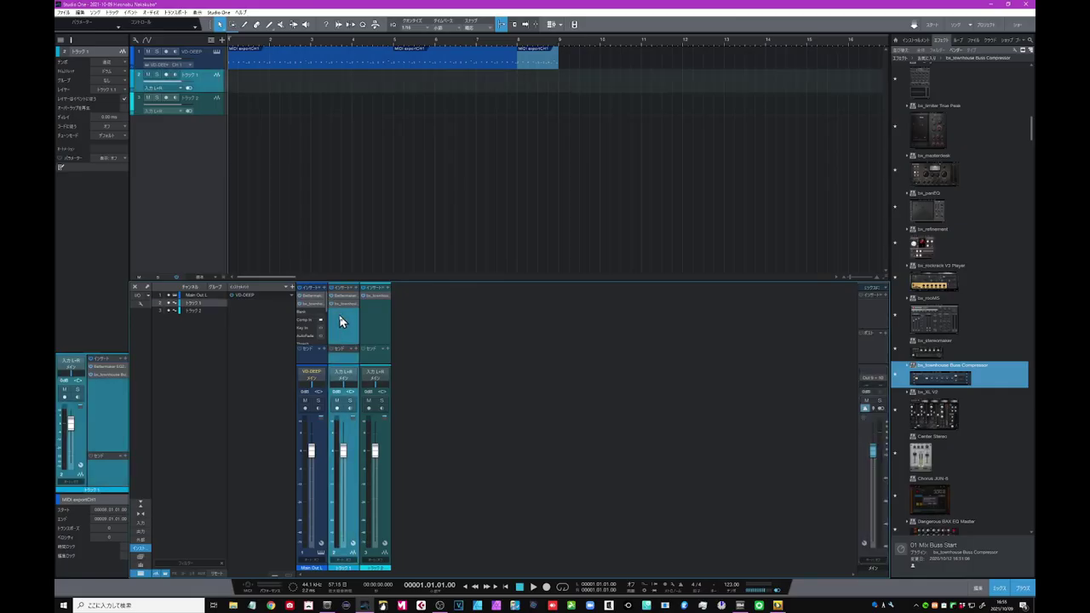
right_click(867, 309)
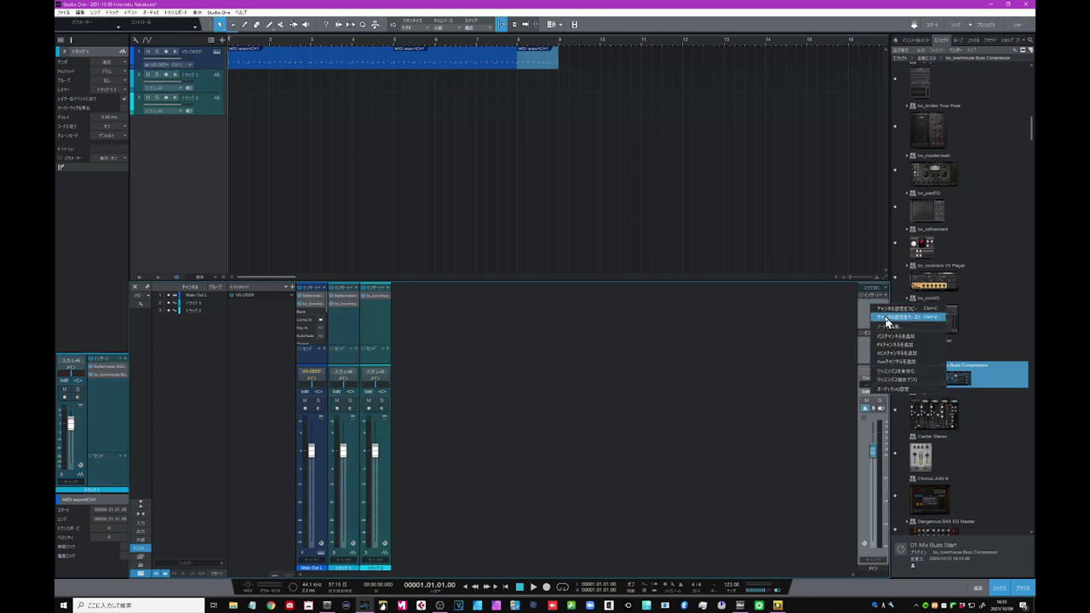
click(885, 317)
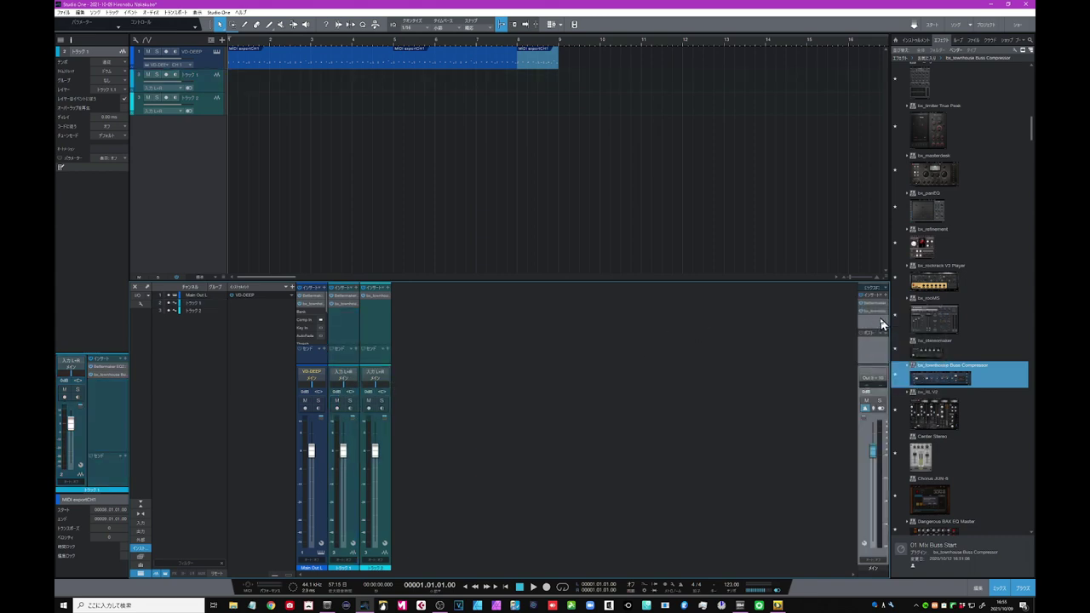
drag(870, 315, 384, 334)
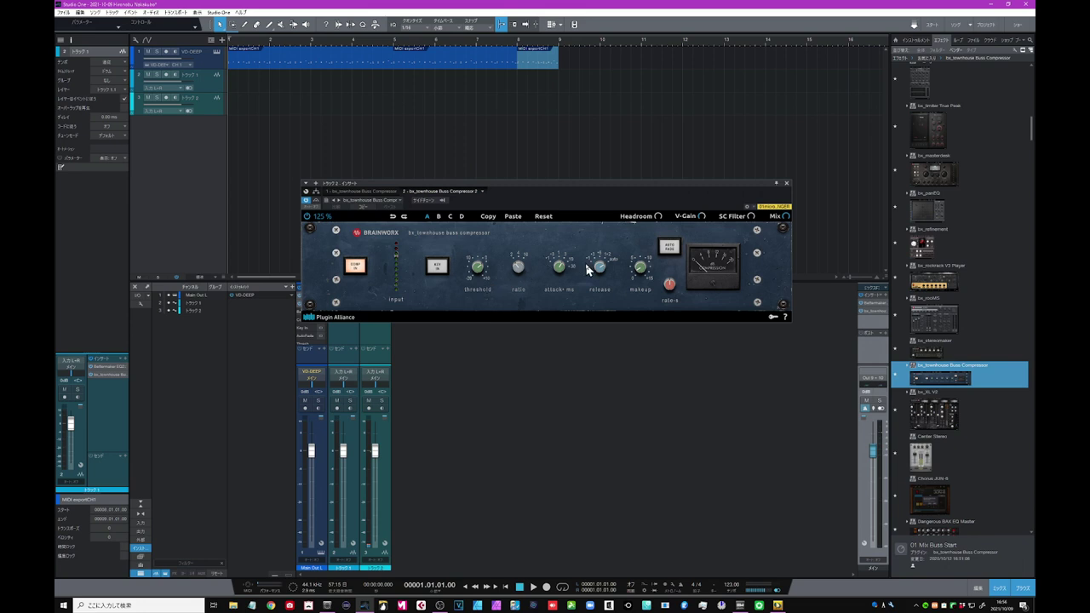
click(787, 183)
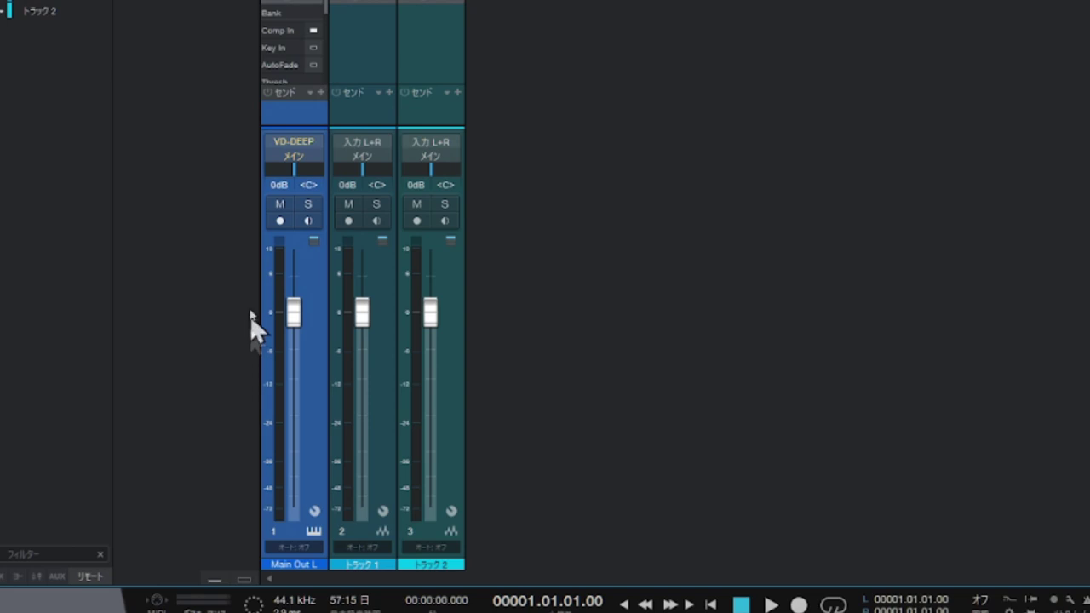
Switch the VD-DEEP channel's level meter to ピーク/RMS and look over the ホールド長さ option
right_click(280, 398)
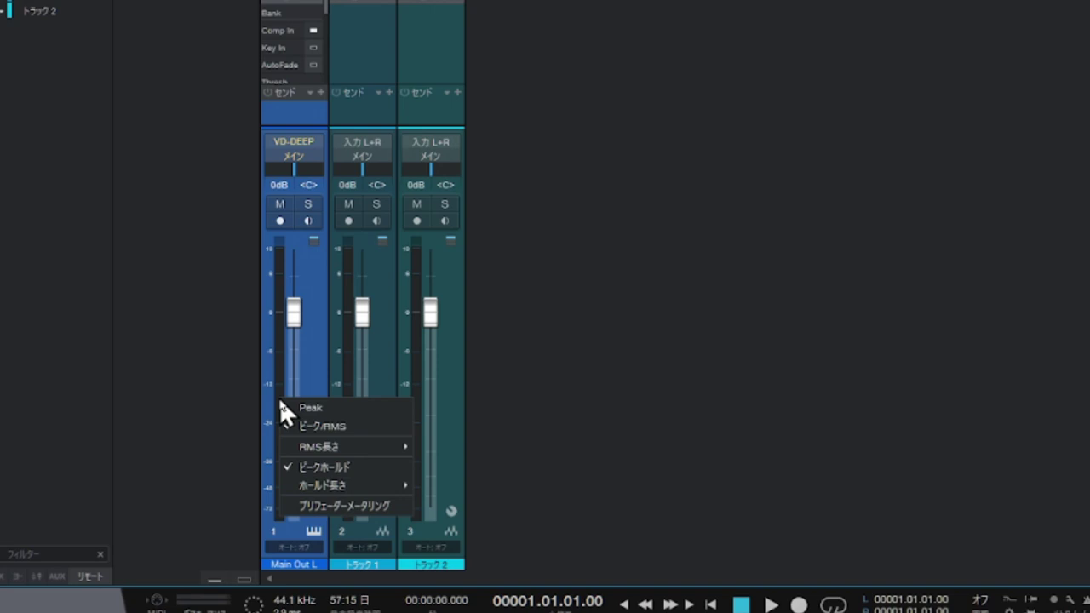
click(289, 424)
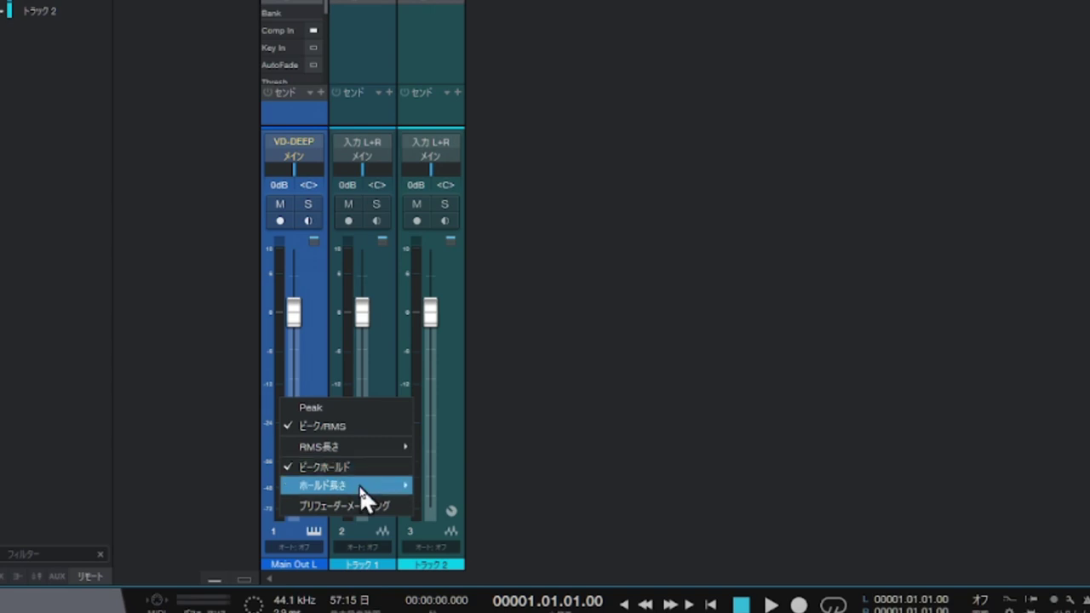
mouse_move(360, 485)
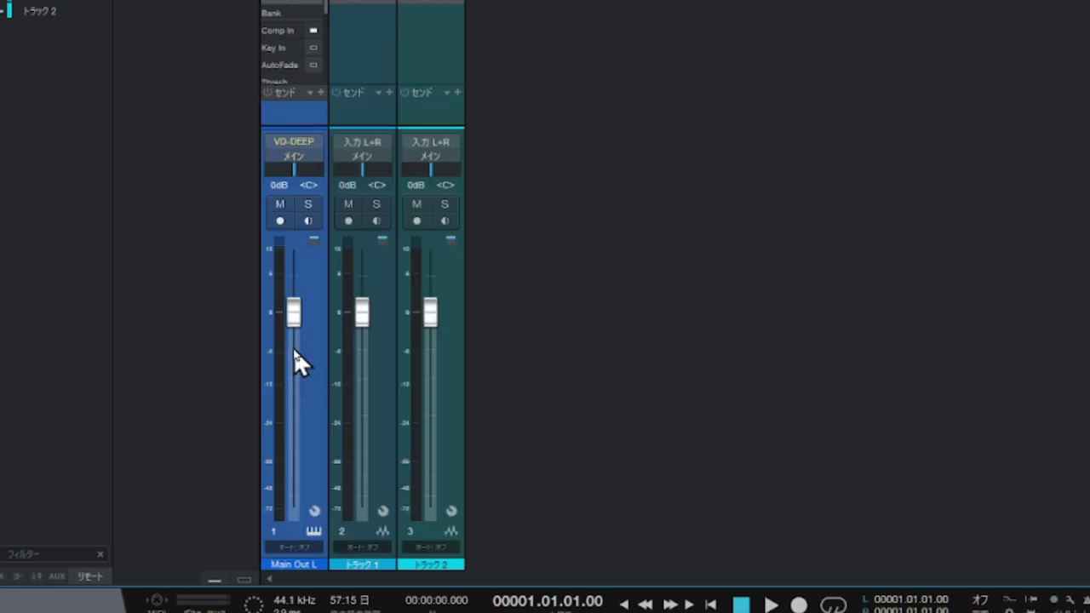
Toggle プリフェーダーメータリング for the VD-DEEP channel's level meter
right_click(284, 385)
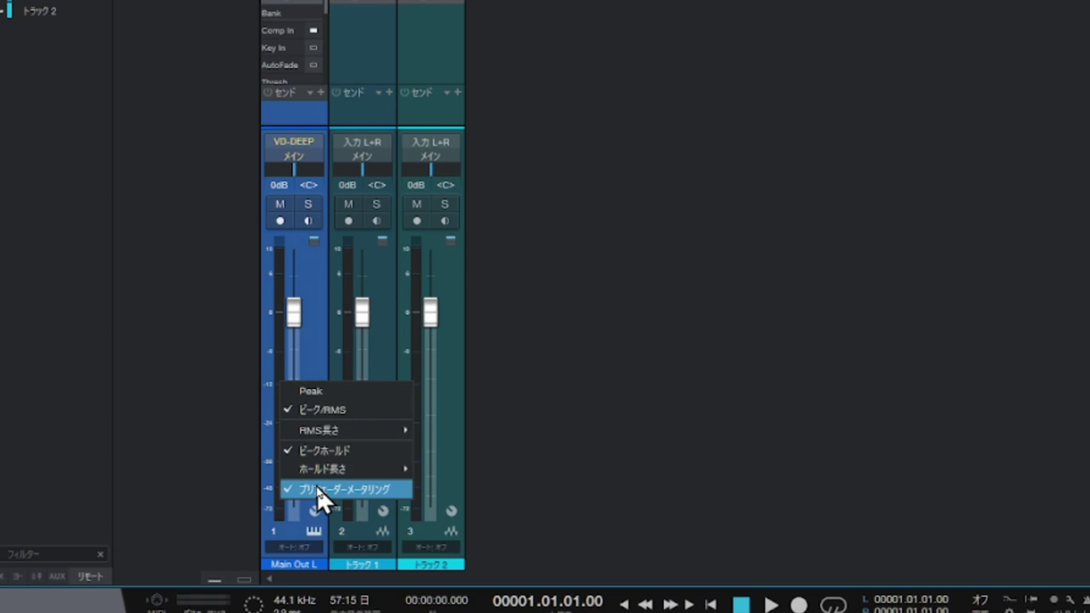
click(317, 487)
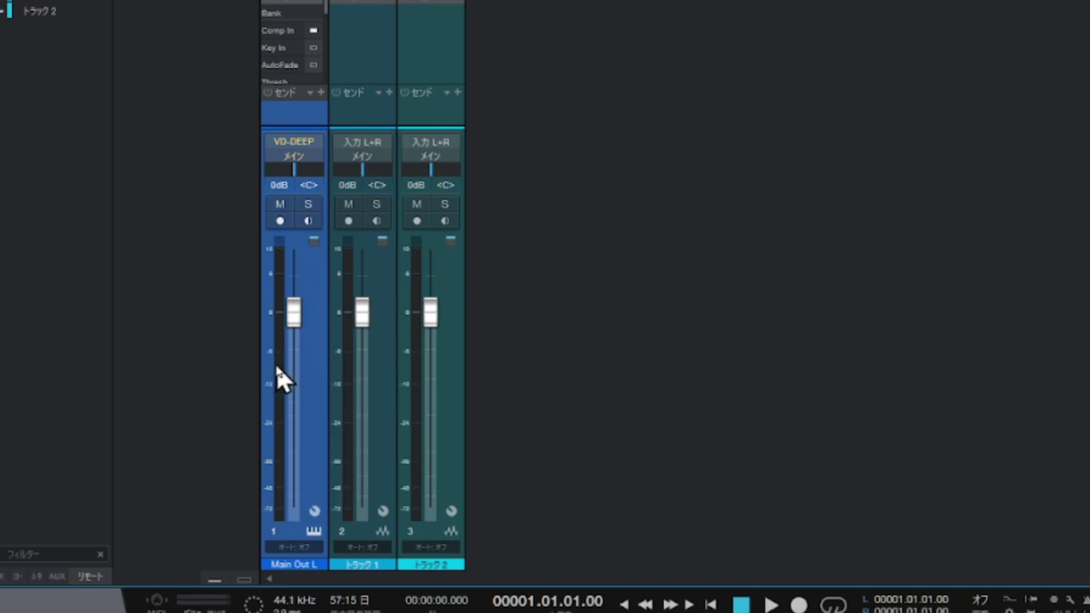
mouse_move(278, 368)
Show the VD-DEEP channel's ボリューム automation in the arrangement and draw envelope points between bars 2 and 3 that lower the curve
right_click(294, 311)
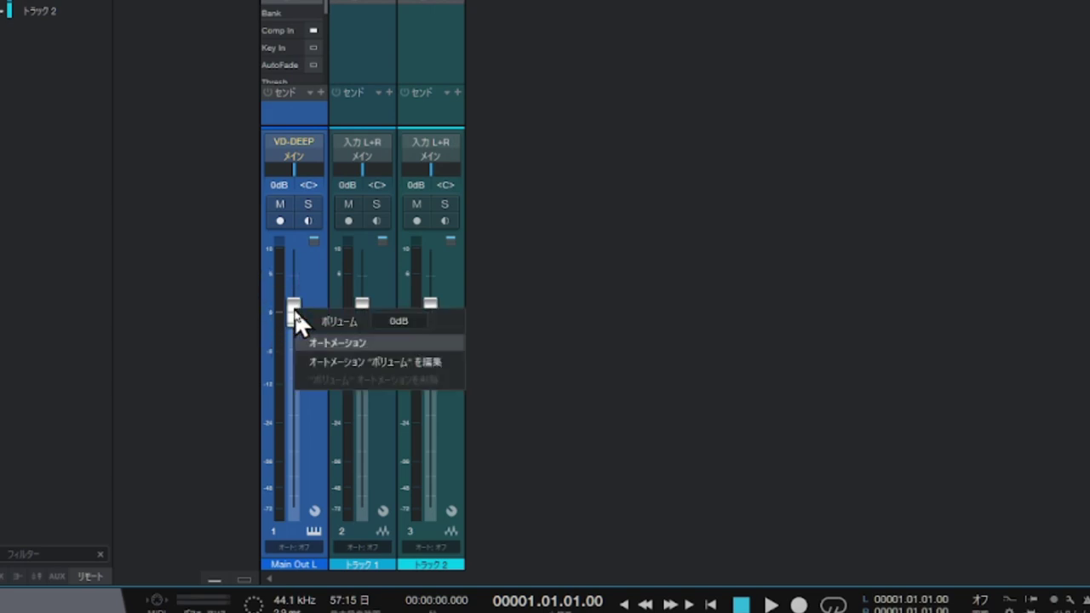
click(327, 362)
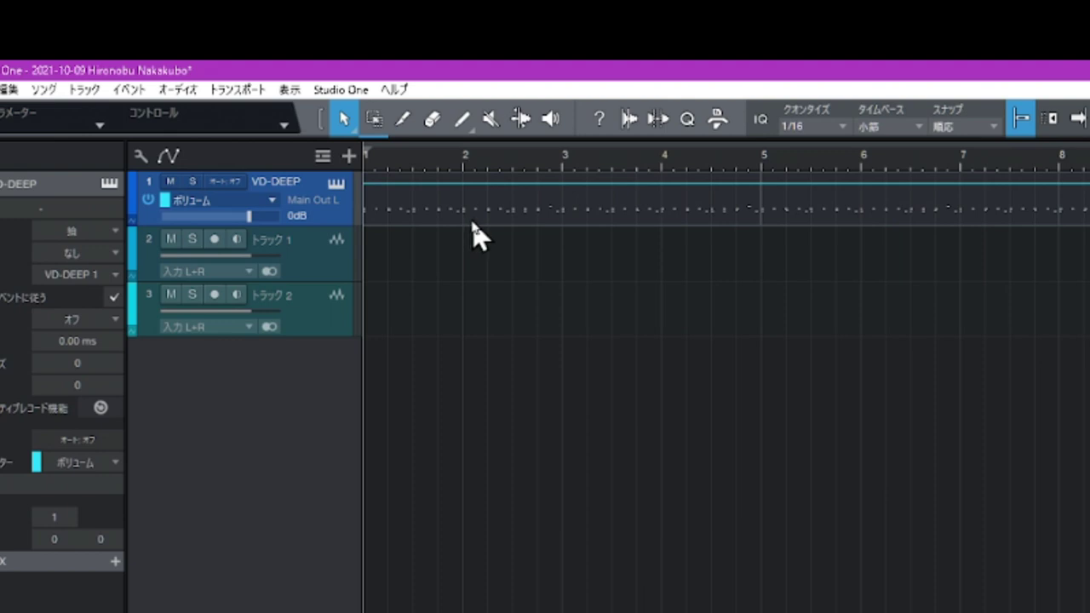
click(468, 184)
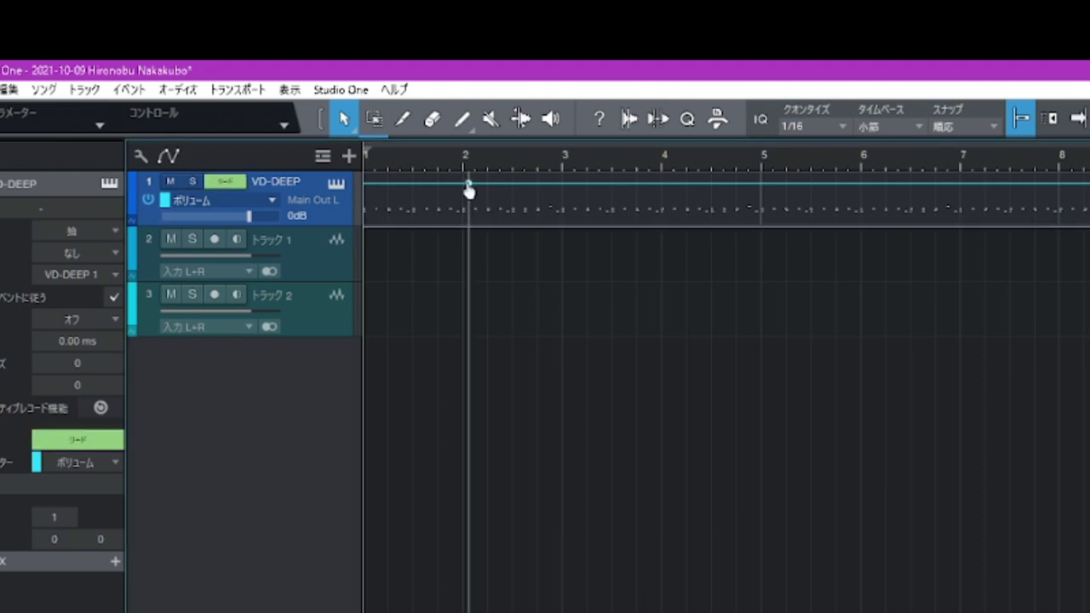
Set the VD-DEEP track's automation mode to ライト and record volume fader moves during playback, ending at about -17.1 dB
click(224, 182)
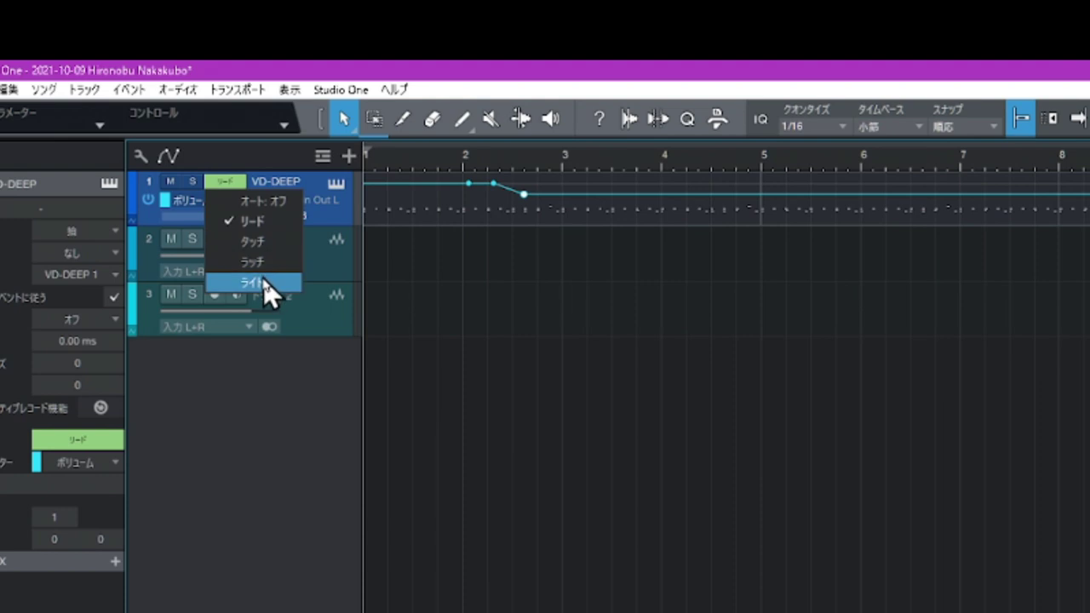
click(260, 282)
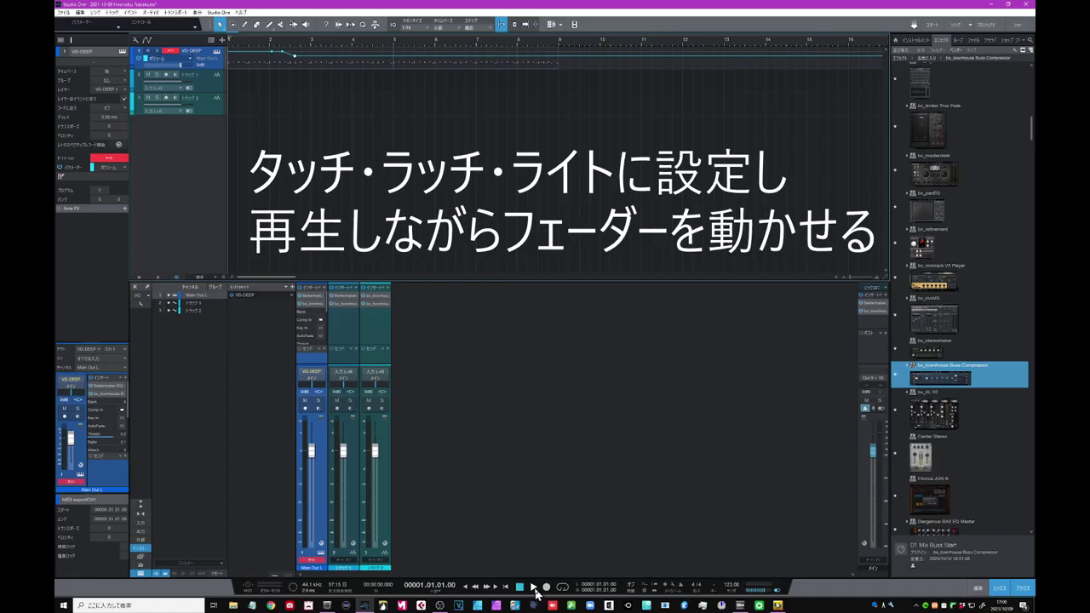
click(534, 587)
drag(312, 453, 315, 487)
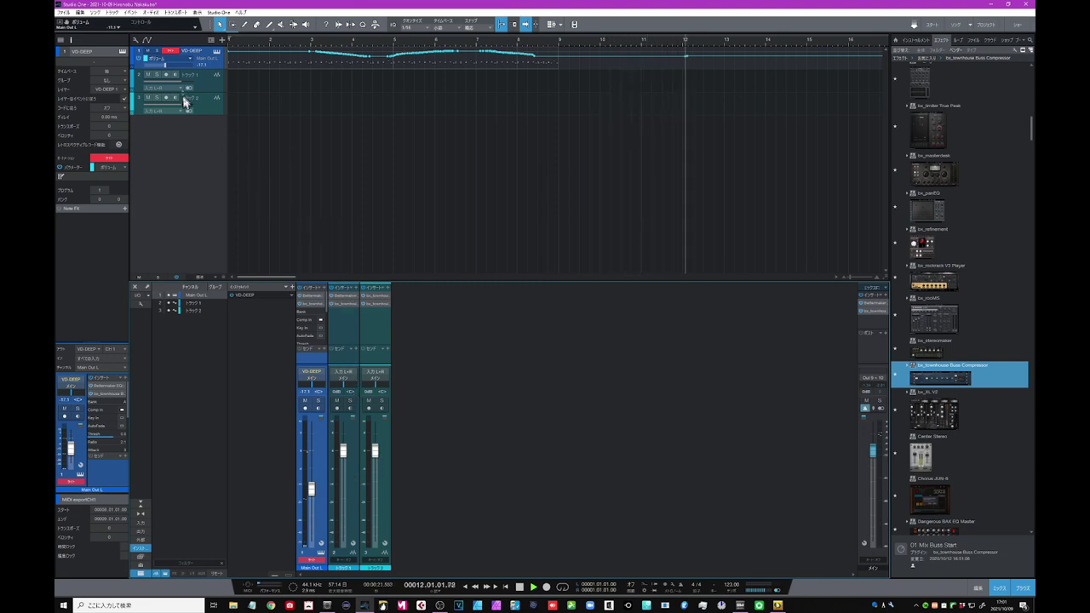
Set the VD-DEEP track's automation mode back to リード and play back the recorded volume curve from about bar 3
click(171, 51)
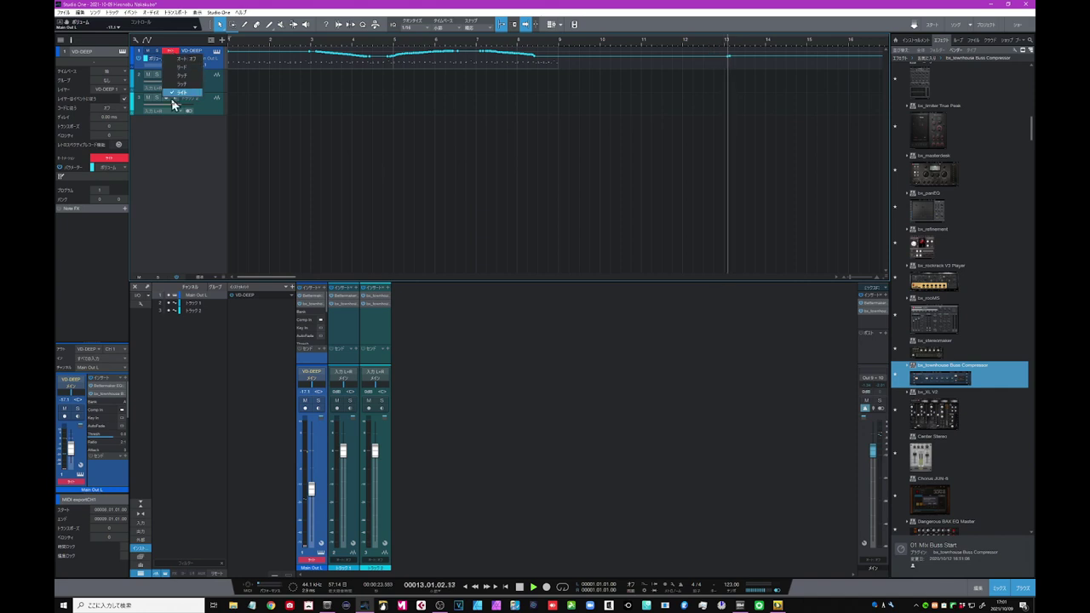
click(187, 67)
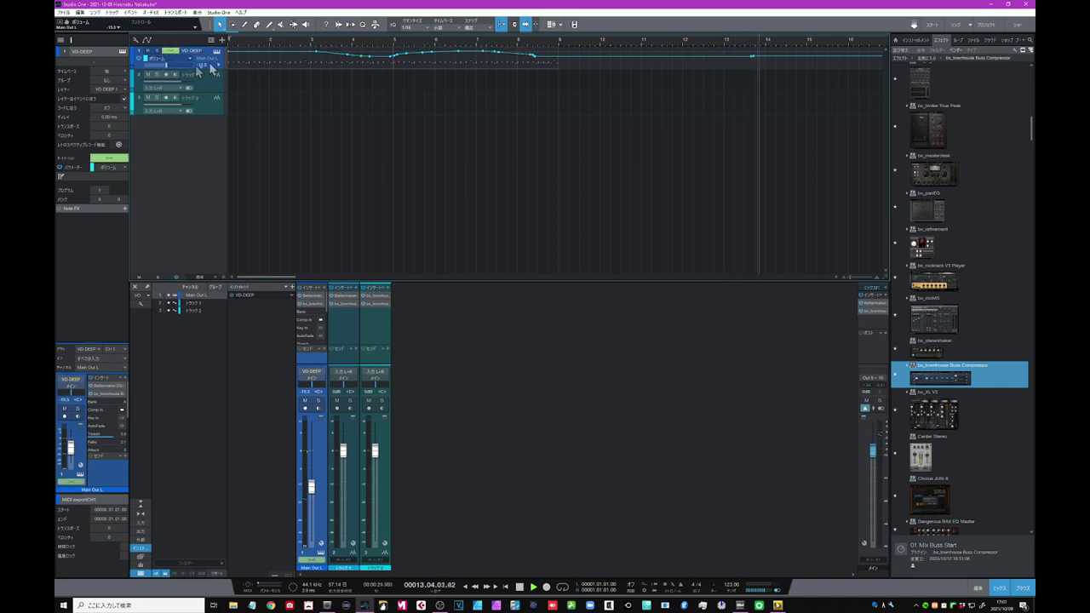
click(308, 44)
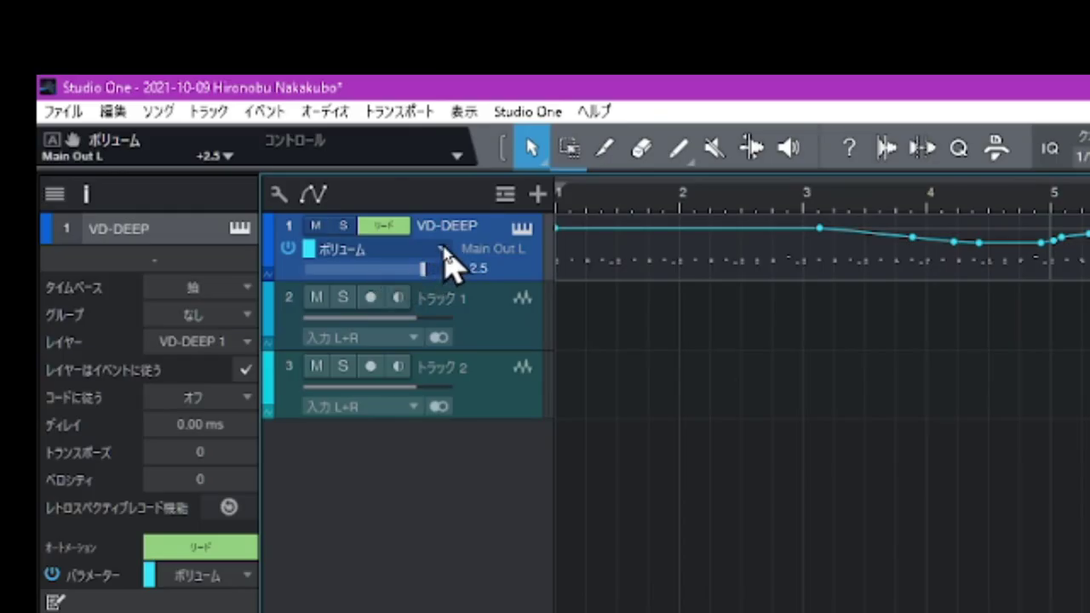
Open the VD-DEEP instrument and assign its Reverb parameter to the VD-DEEP track as an automation envelope
click(191, 57)
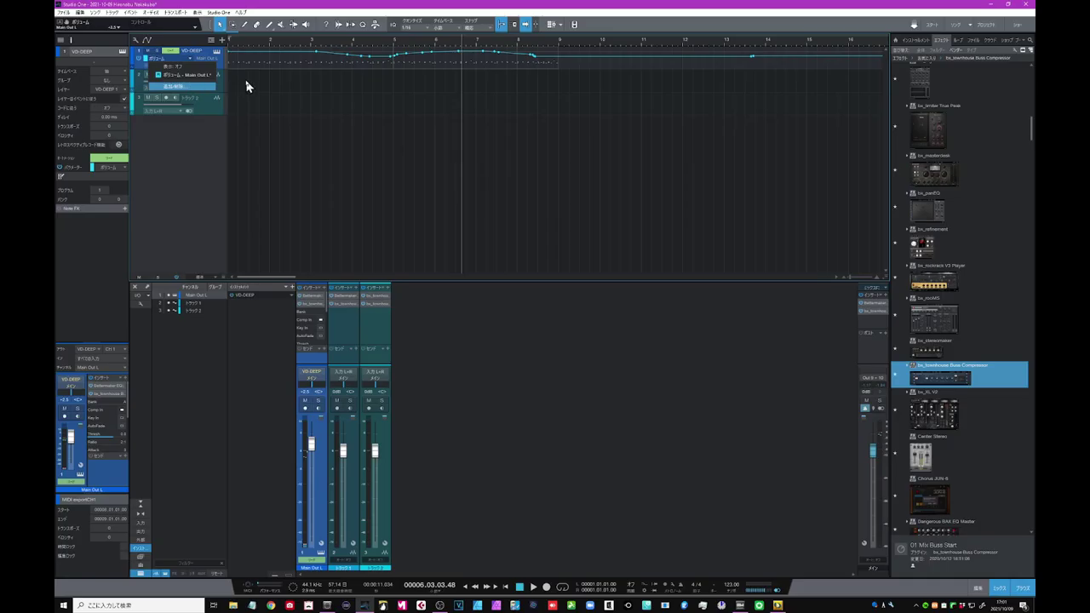
click(245, 81)
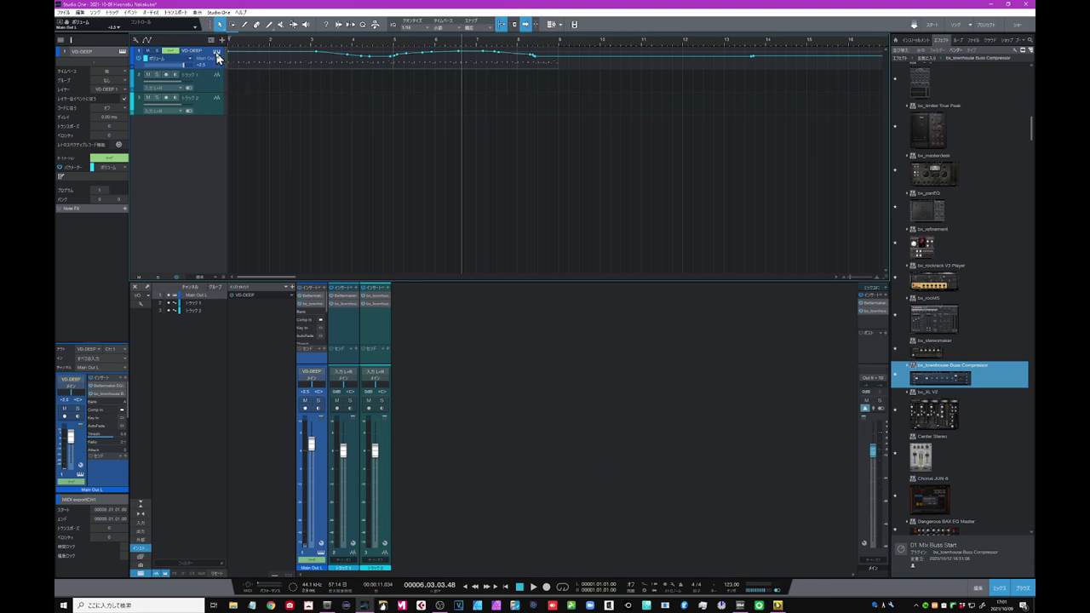
click(217, 55)
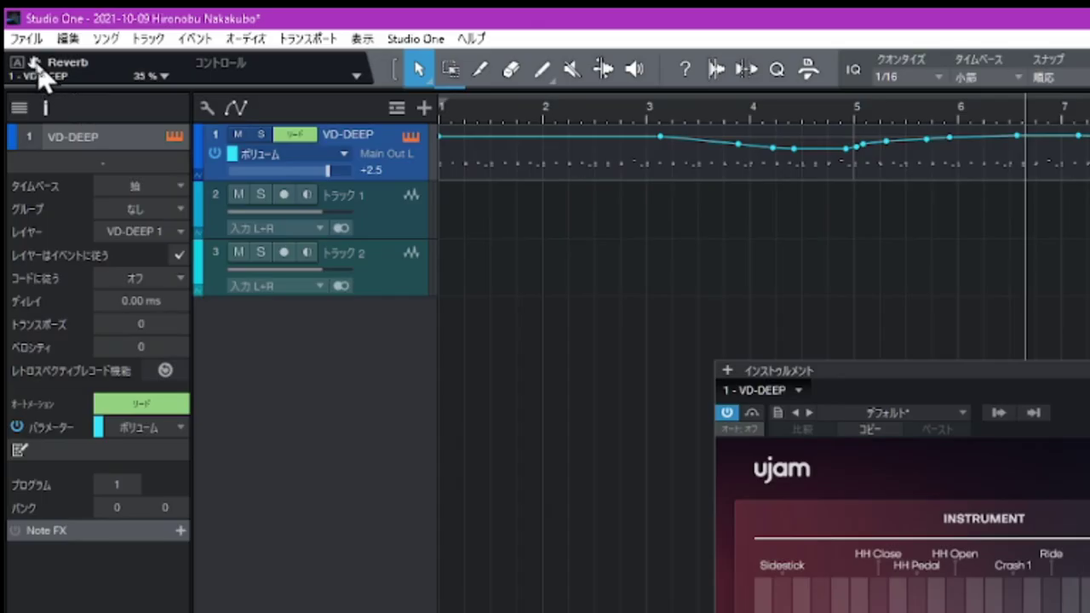
drag(39, 68, 430, 170)
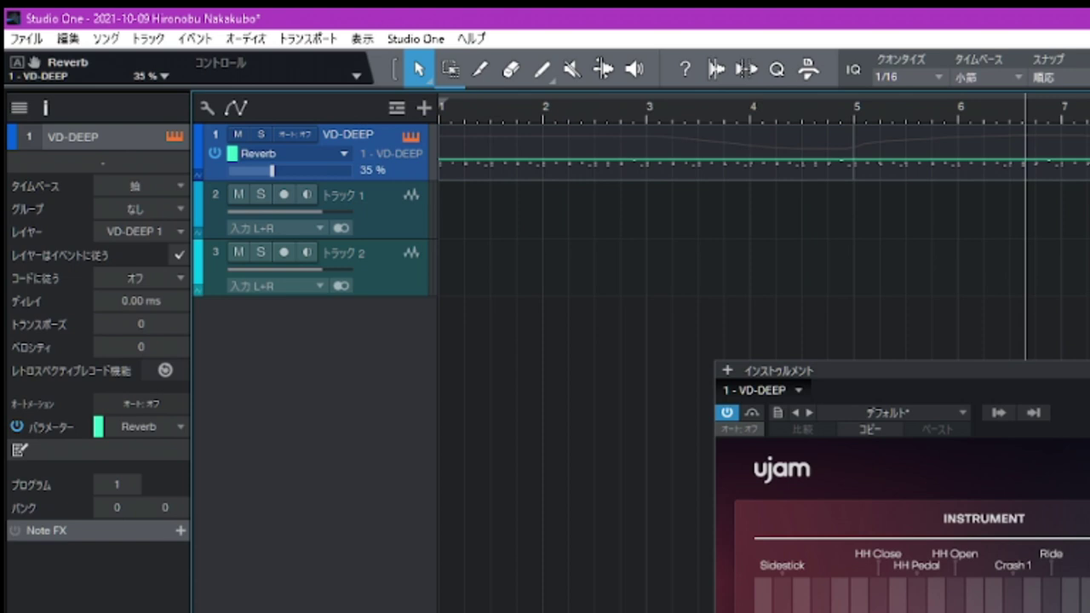
Expand the VD-DEEP track's envelopes to show ボリューム and Reverb as separate automation lanes
right_click(405, 179)
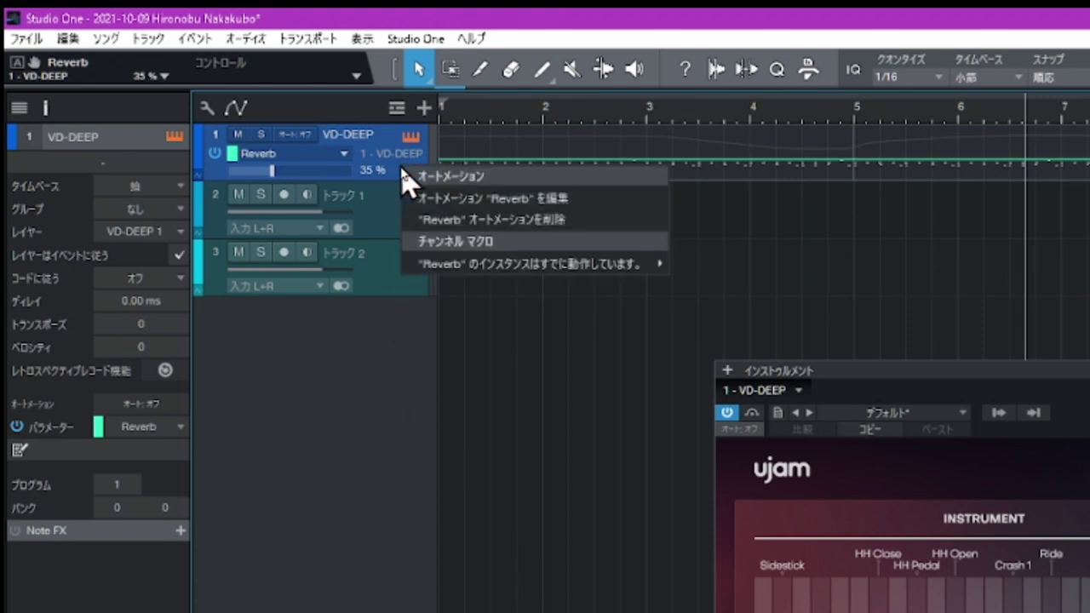
click(345, 170)
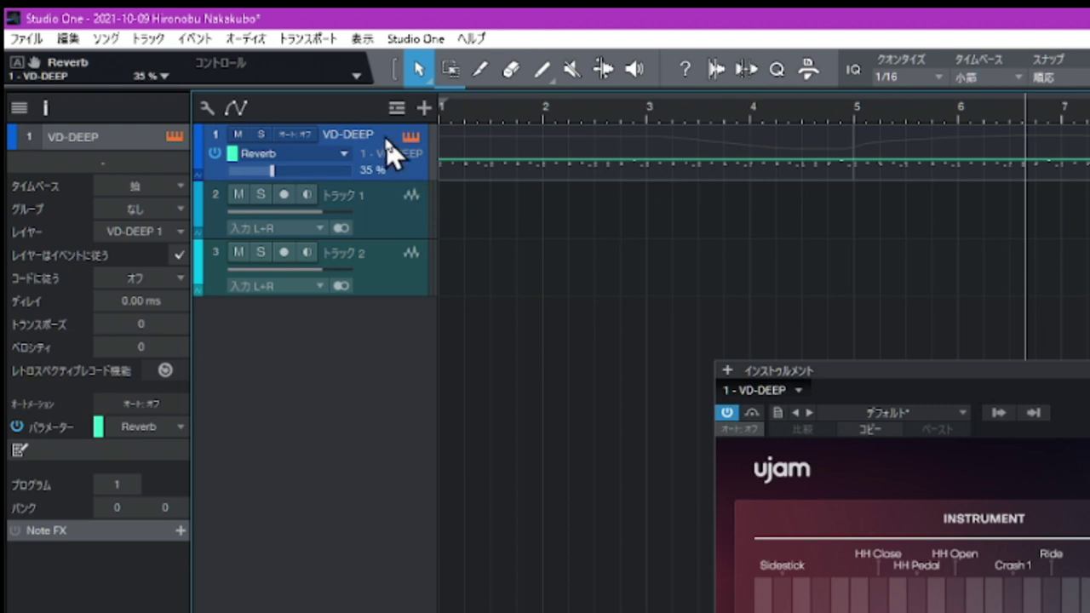
right_click(385, 143)
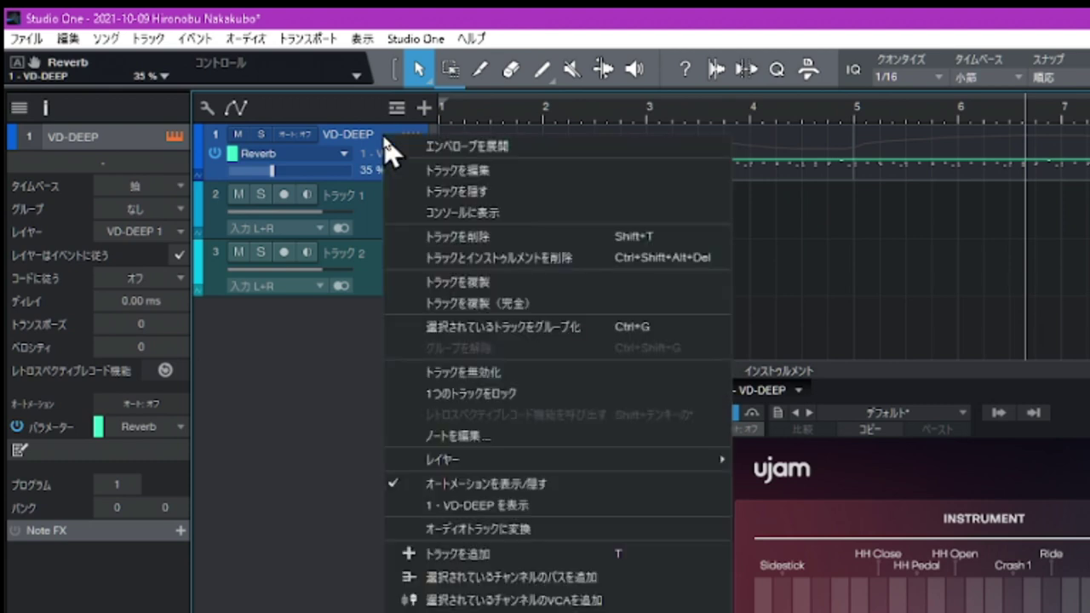
click(430, 148)
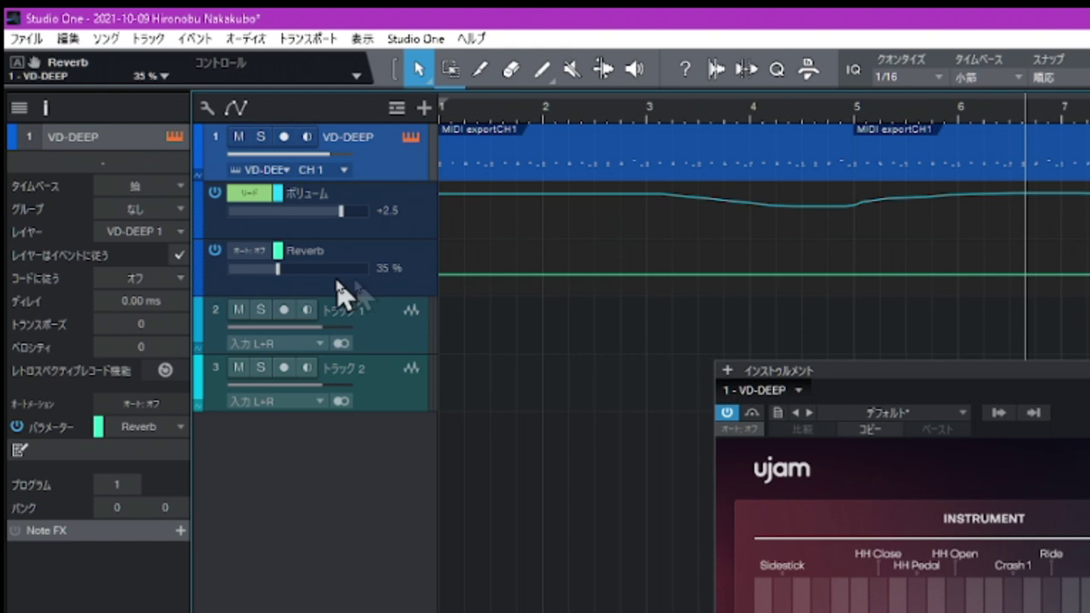
Set the Reverb lane to ラッチ and record the instrument's Reverb knob during playback, raising it to about 55 % and lowering it to about 22 %
click(257, 252)
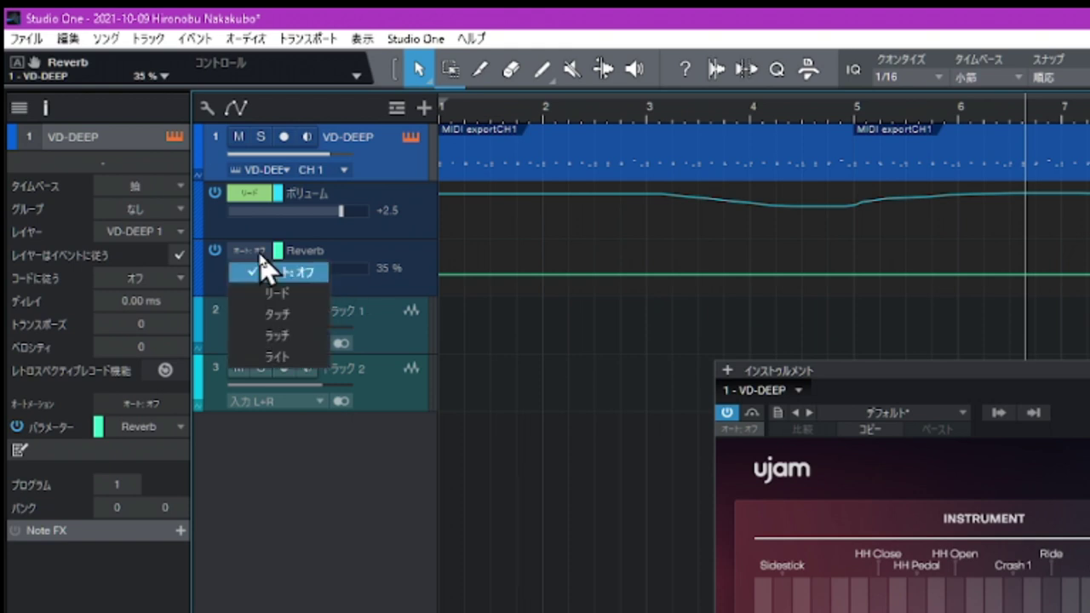
click(289, 336)
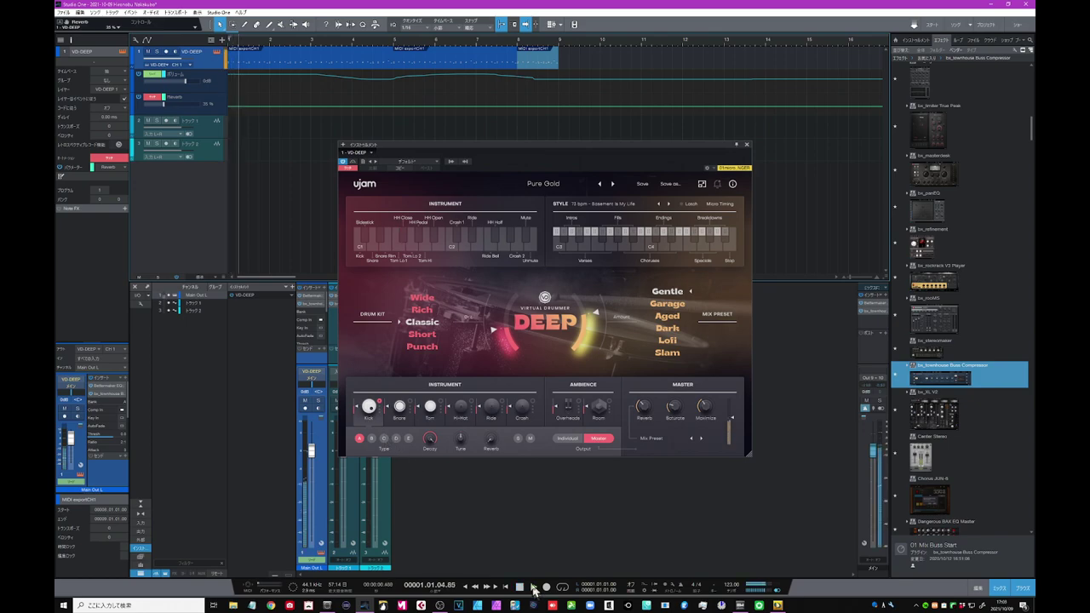
mouse_move(647, 406)
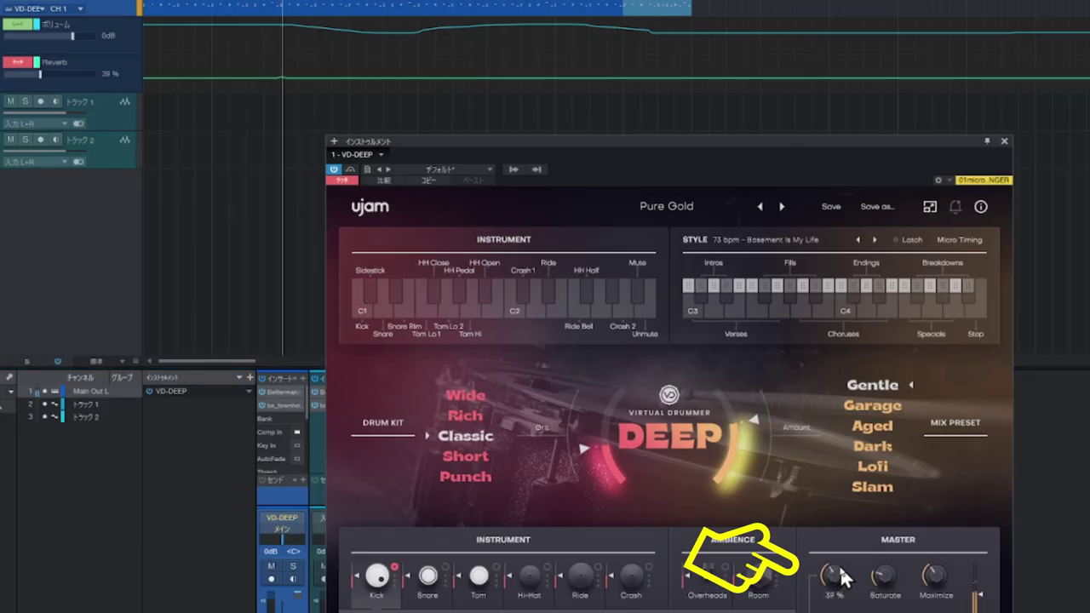
drag(843, 579, 955, 542)
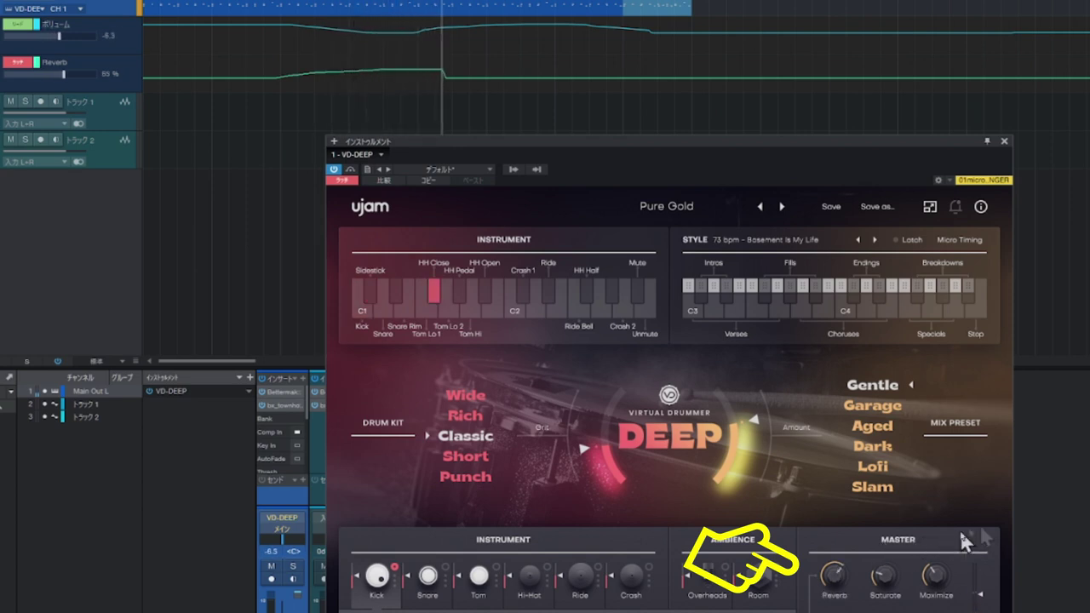
drag(839, 583, 834, 612)
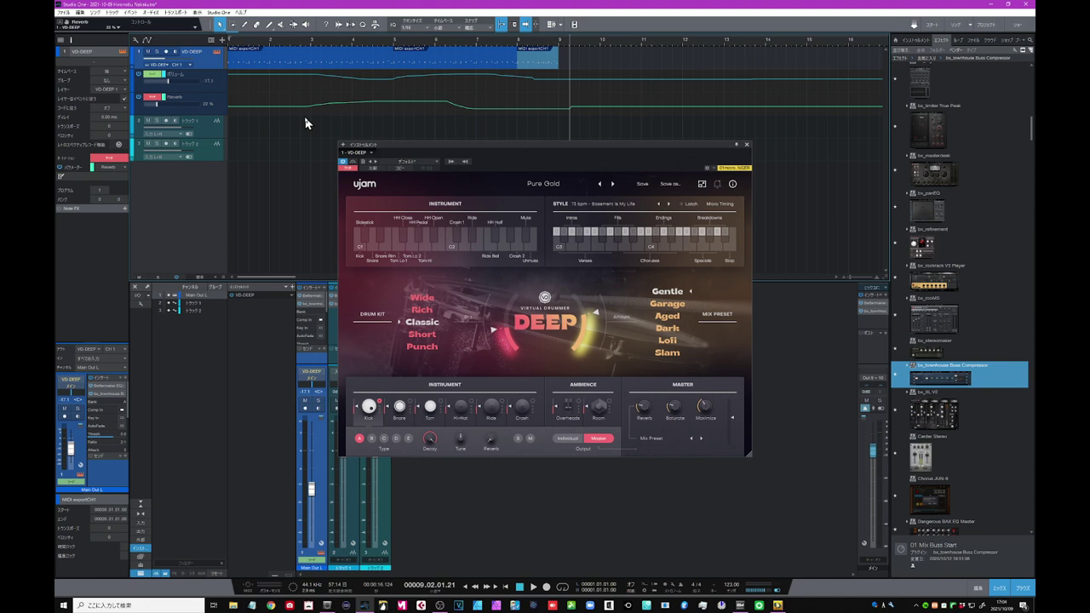
Enable トラックのノートを表示 for the track list and enter あいうえお as the VD-DEEP track's note
click(135, 40)
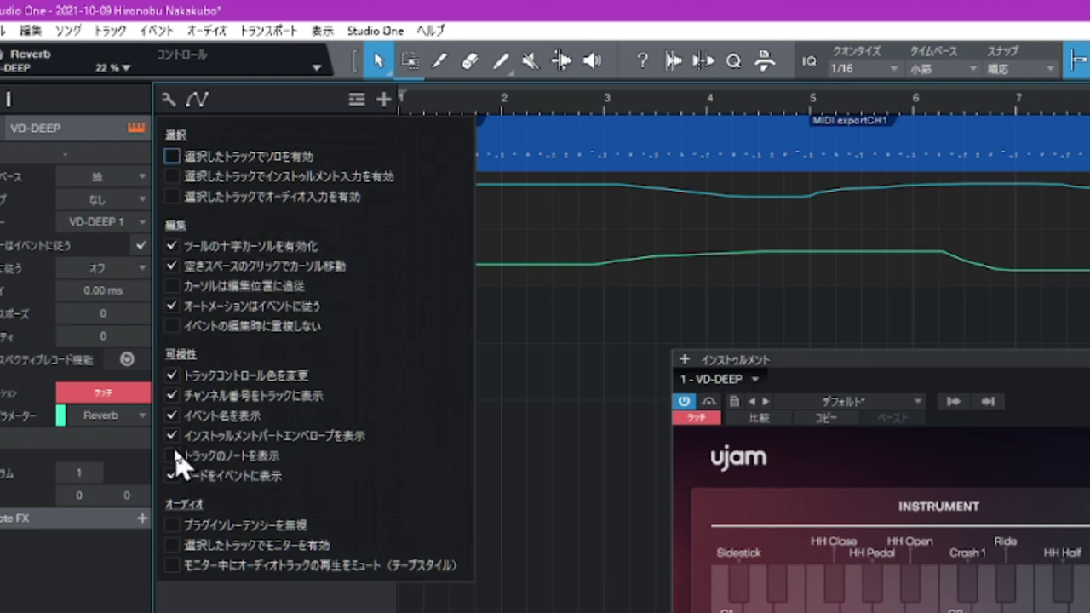
click(172, 455)
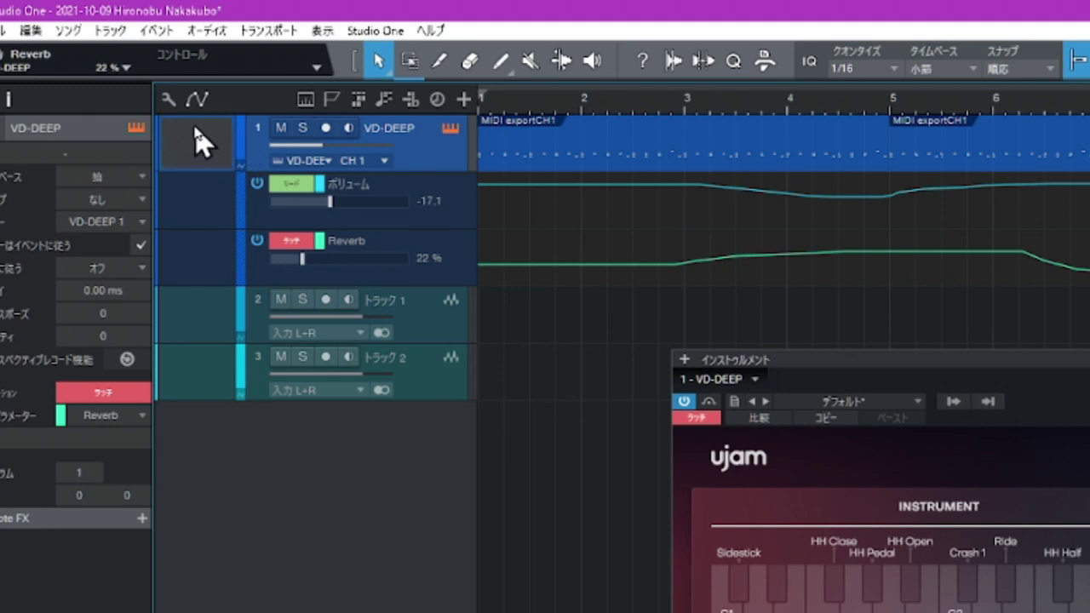
click(195, 141)
text(airo)
key(Return)
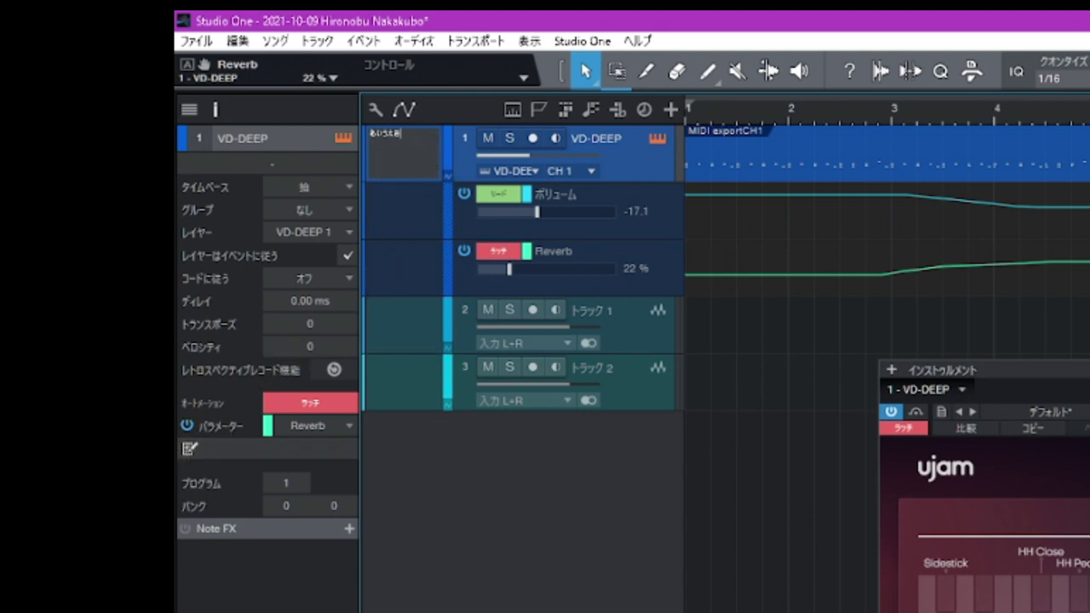
Open the track notes from the VD-DEEP inspector and enter かきくけこ as the note for トラック 1
click(219, 115)
click(215, 118)
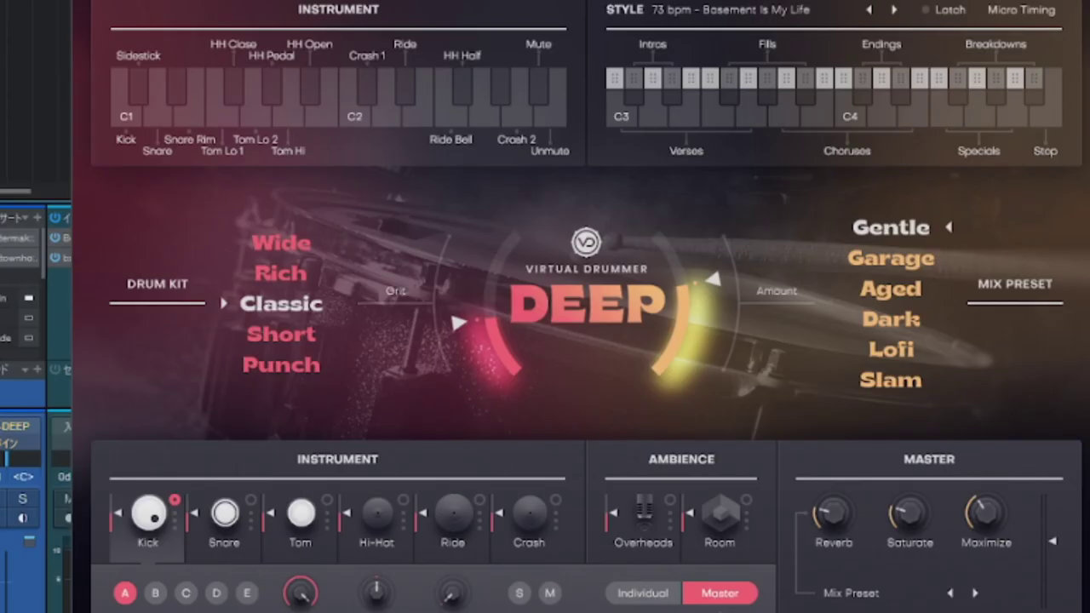
click(190, 449)
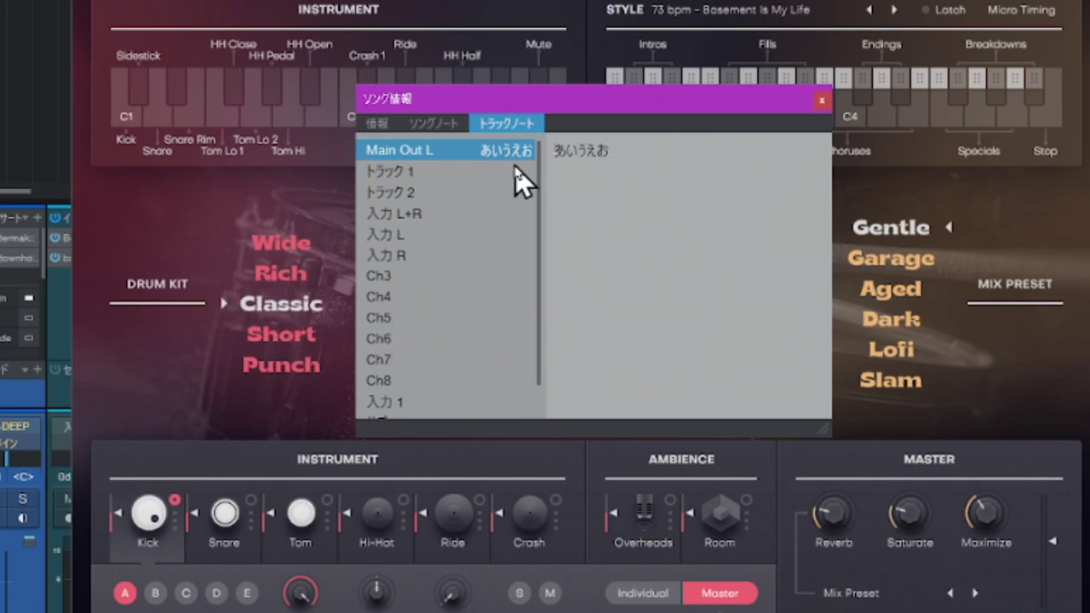
click(413, 175)
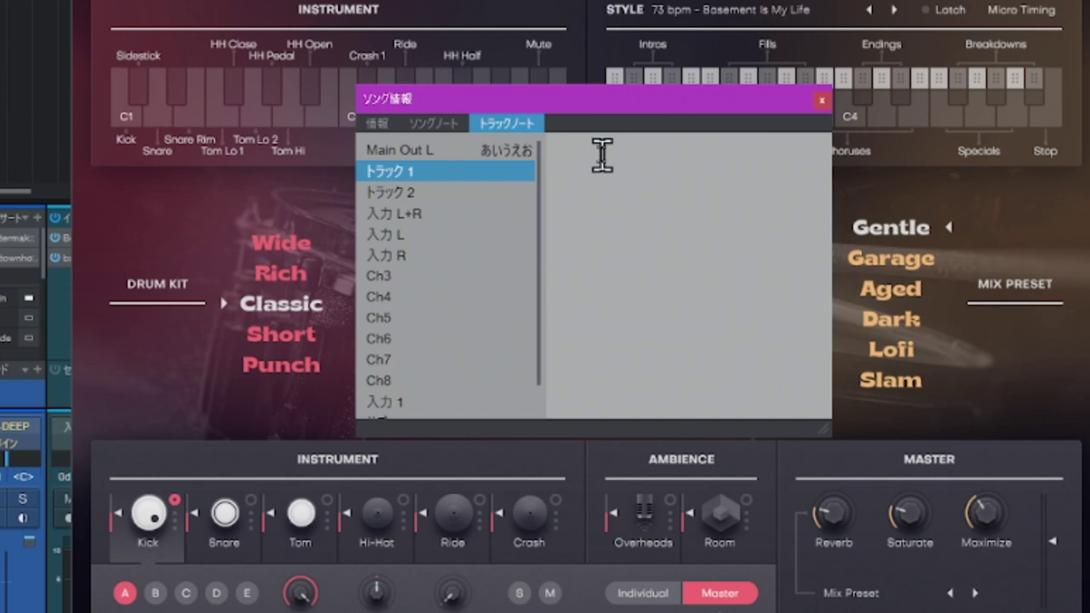
text(かきくけ)
key(Return)
click(436, 195)
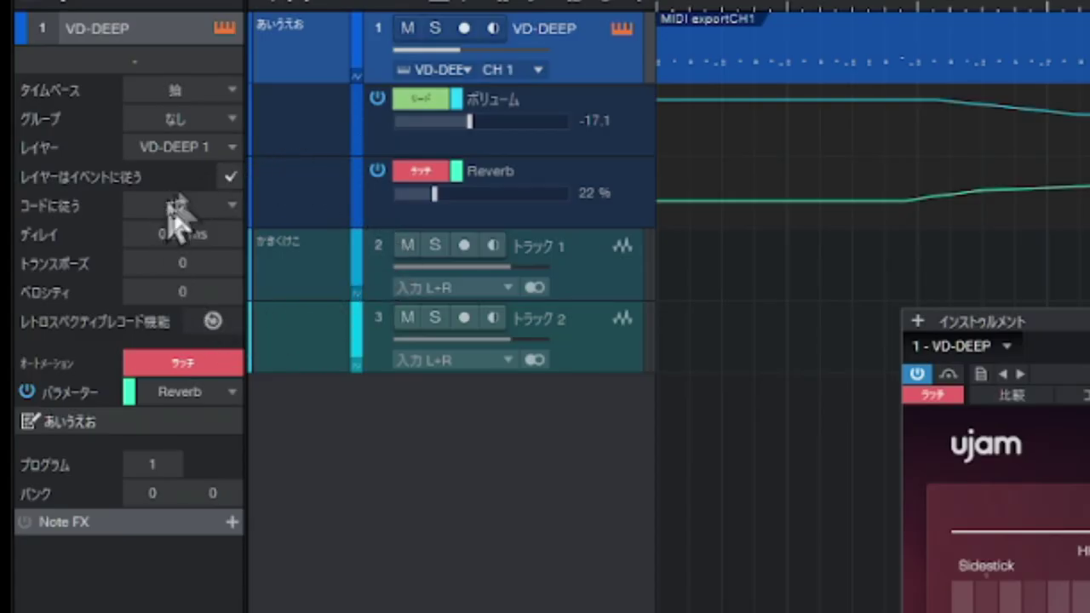
Check the note areas beside the VD-DEEP track's Reverb and ボリューム automation lanes
click(342, 184)
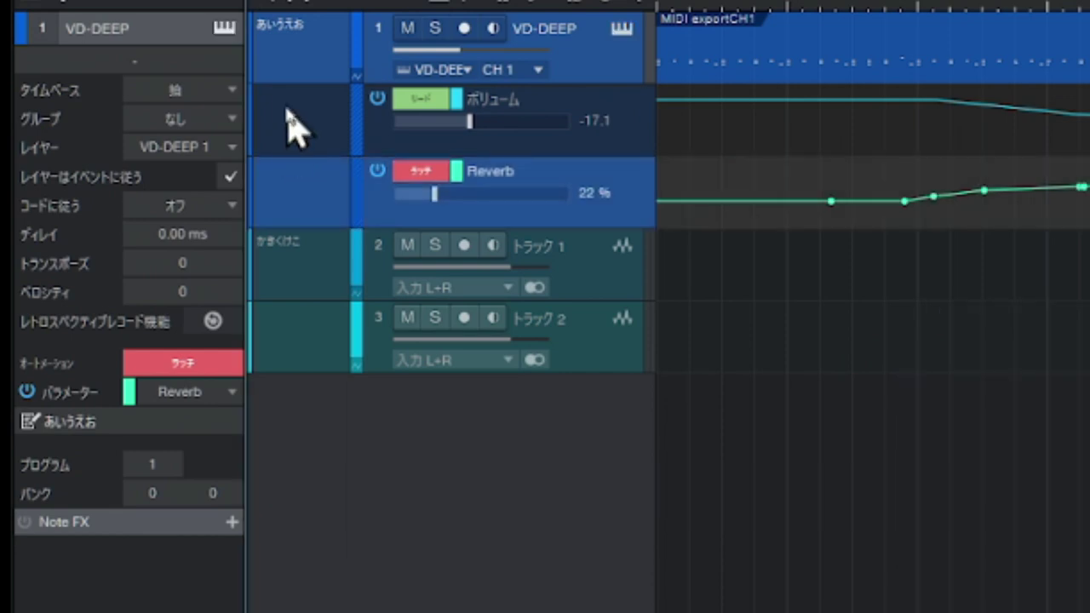
click(294, 122)
click(285, 204)
click(289, 123)
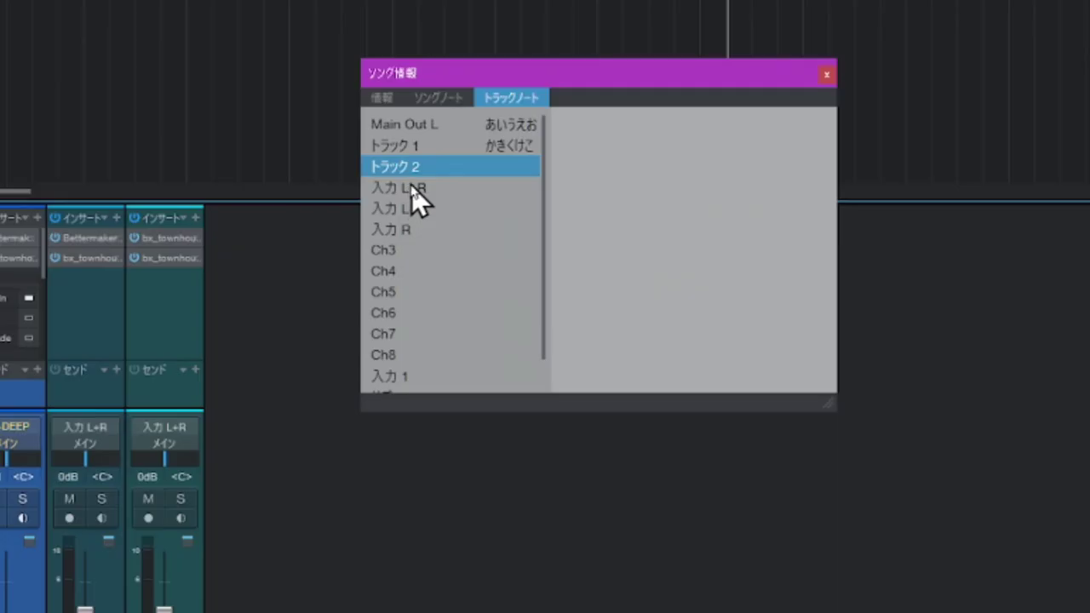
Look through the トラックノート entries for the 入力 L+R and 入力 R channels
click(414, 188)
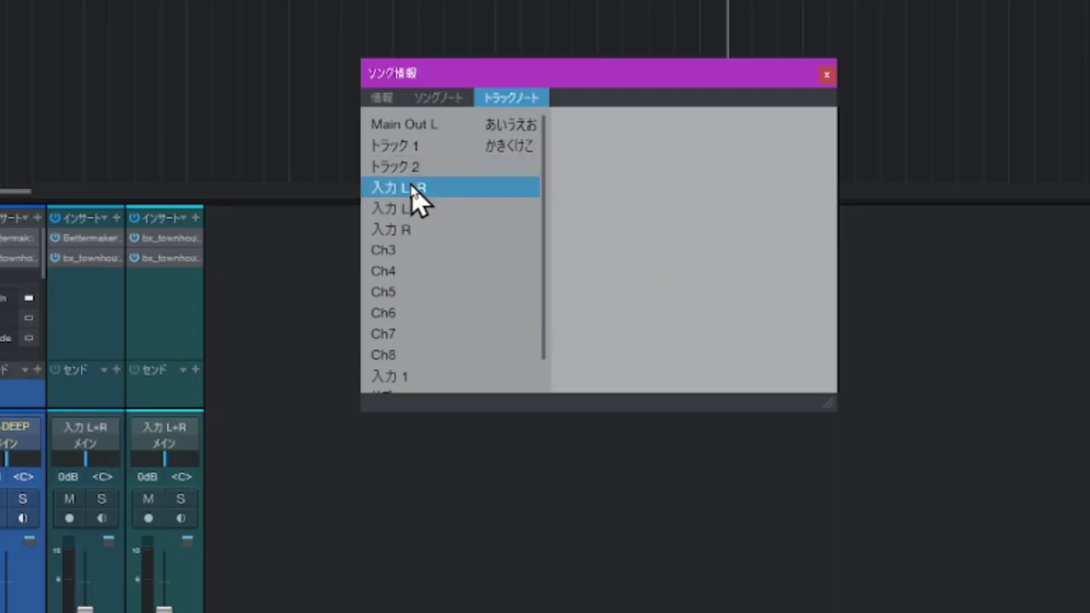
click(407, 228)
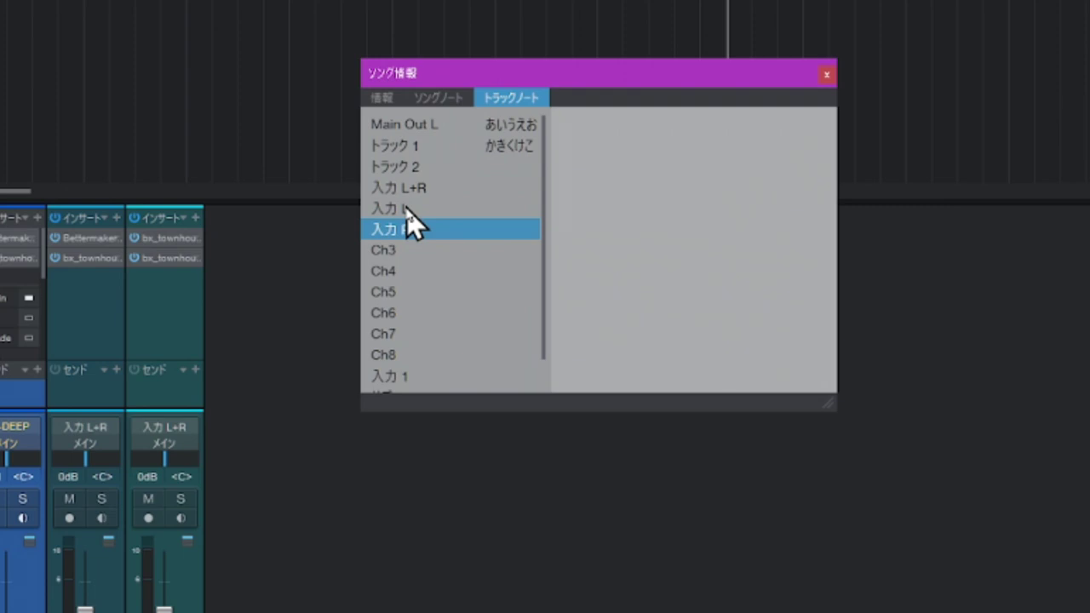
Switch from the 入力 L track note to the ソングノート and write a short note beginning with あすの
click(406, 211)
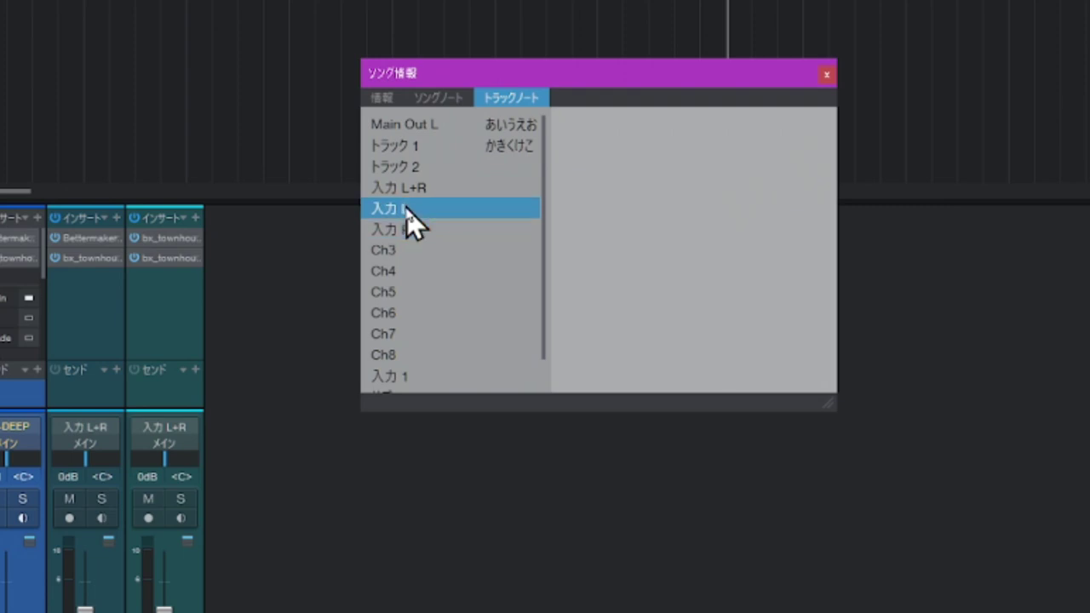
click(438, 98)
click(430, 134)
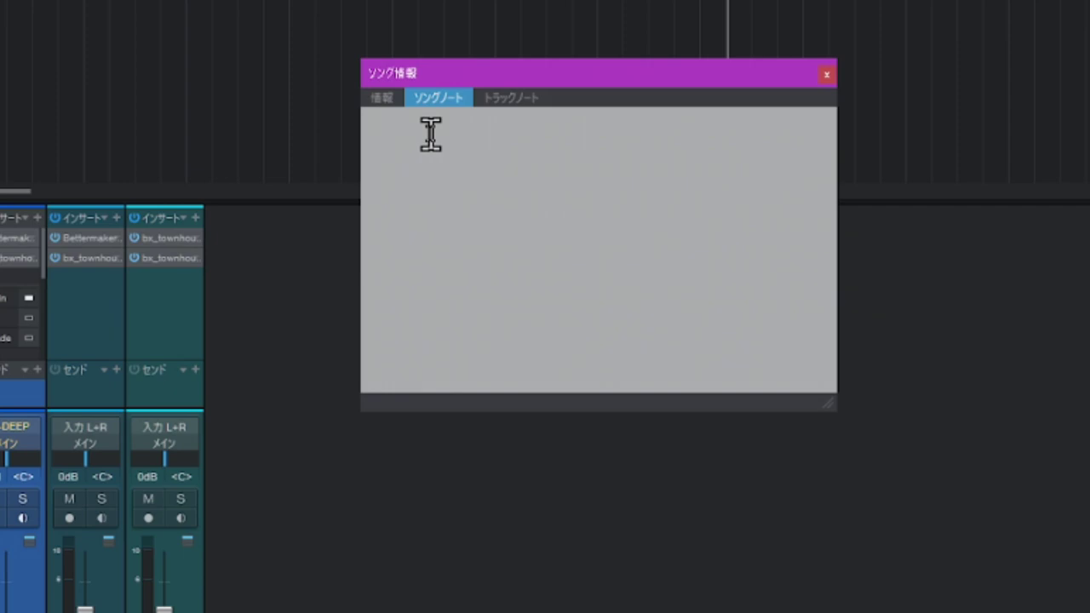
text(asun)
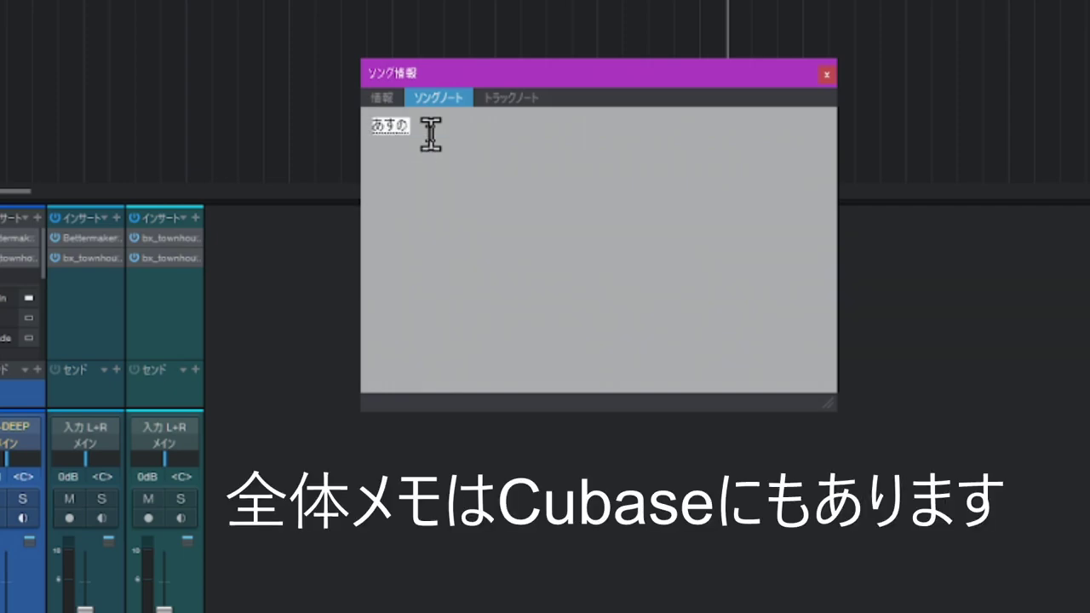
text(ouhi)
key(space)
key(Return)
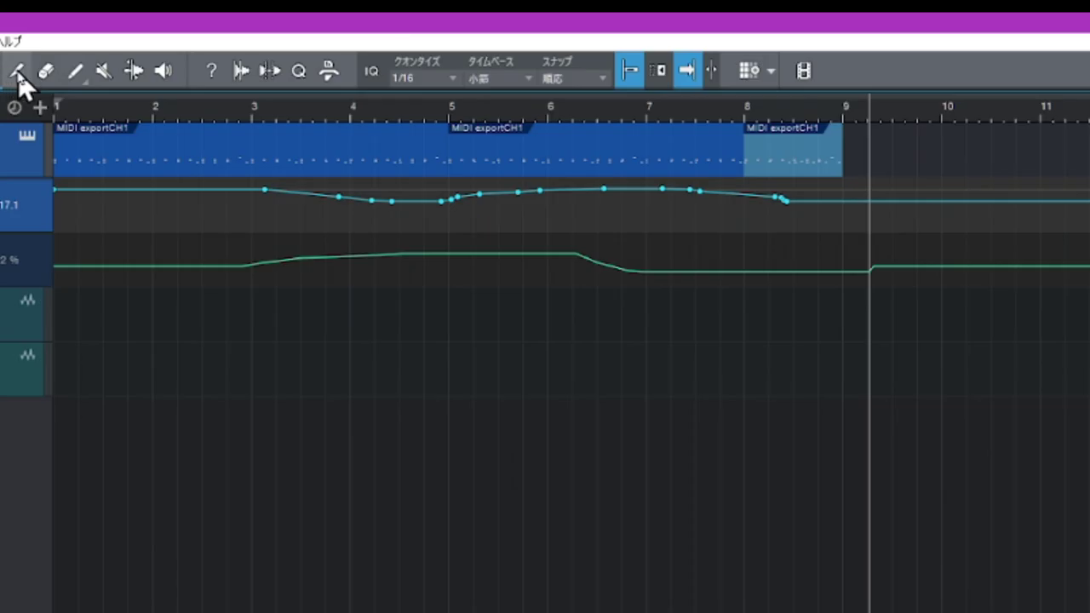
Split the VD-DEEP MIDI exportCH1 event at bar 6 and ripple-delete the piece between bars 6 and 8
click(243, 26)
click(552, 156)
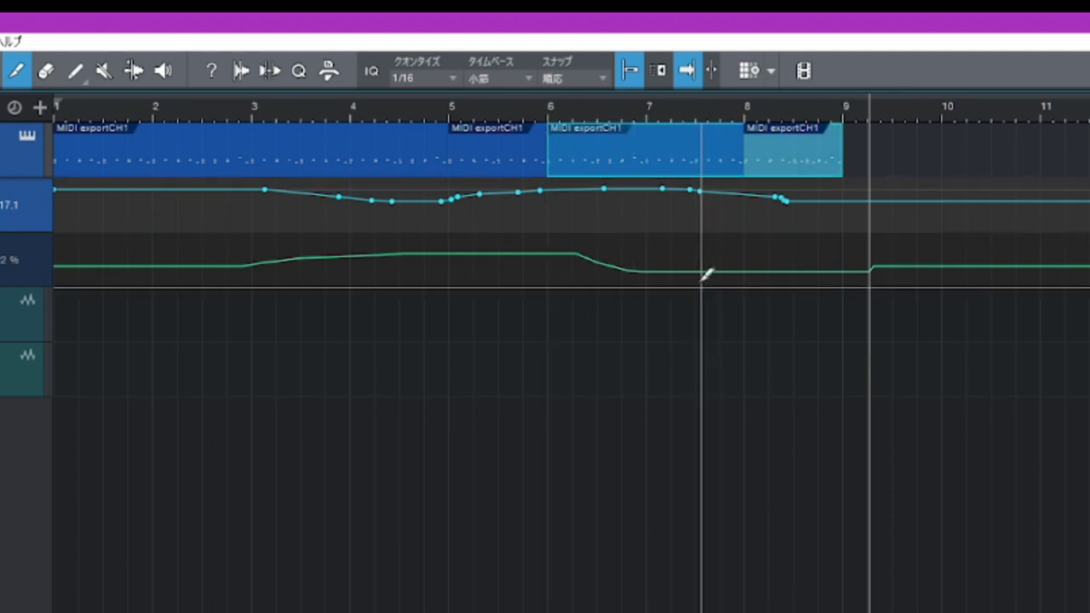
key(1)
click(647, 157)
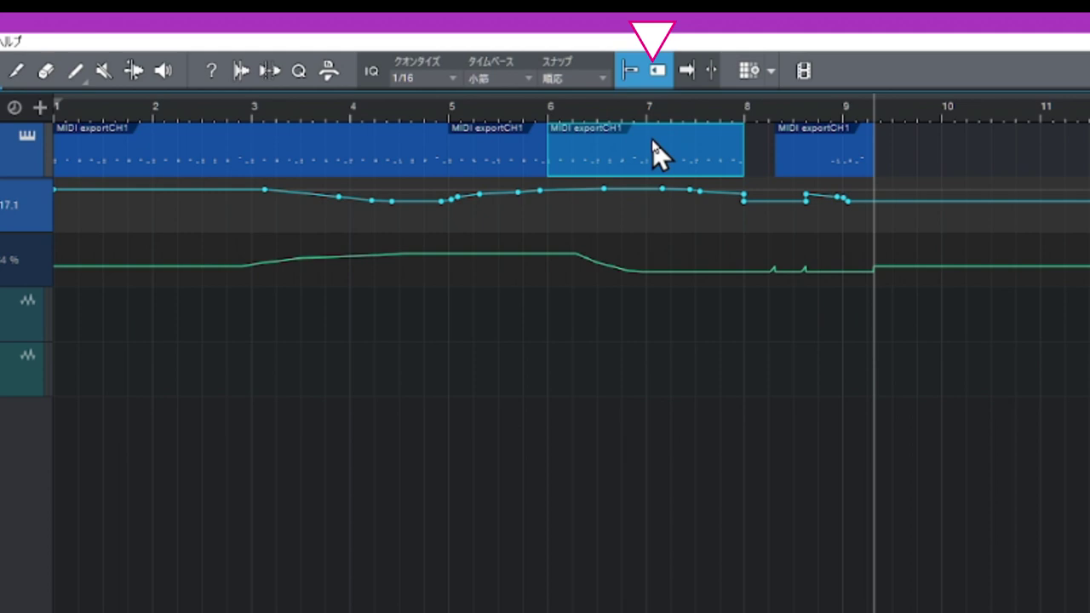
key(ctrl+z)
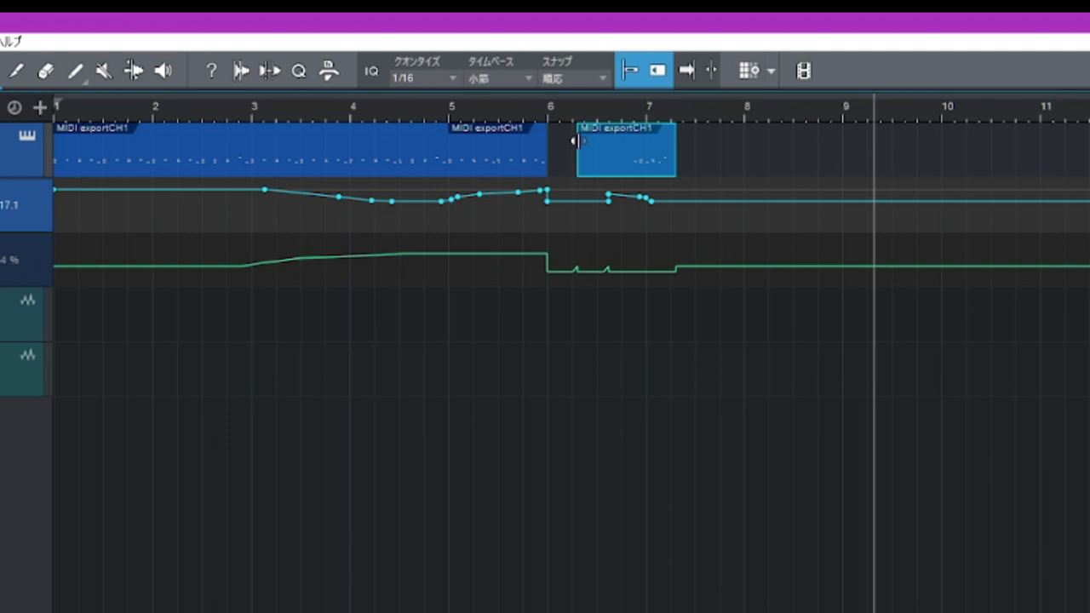
click(656, 72)
click(667, 95)
click(663, 82)
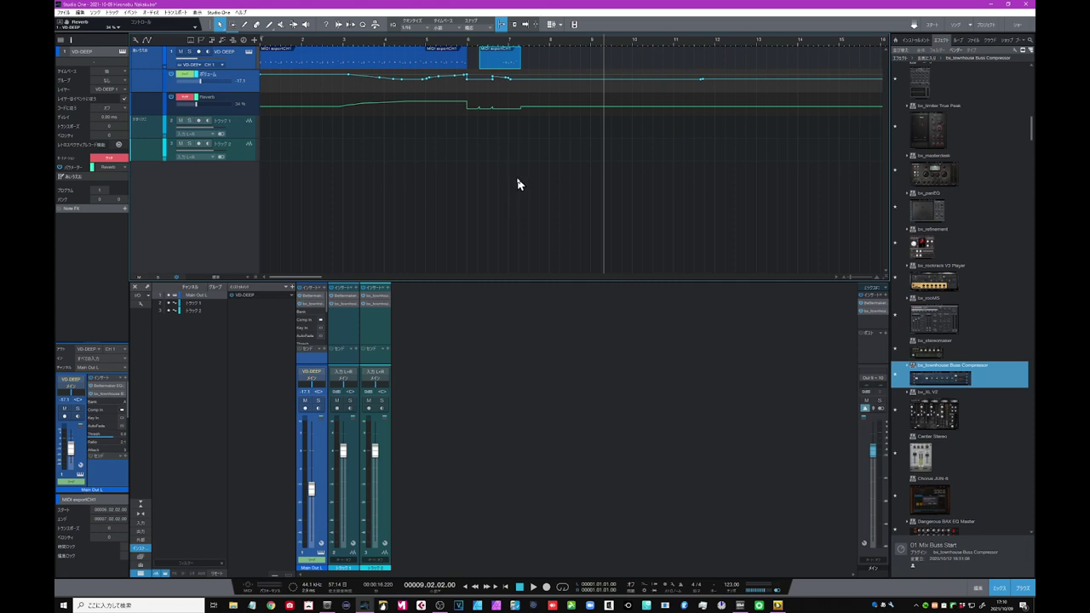
Add Addictive Keys from the favourite instruments as a new instrument track below トラック 2 and close its plug-in window
key(F5)
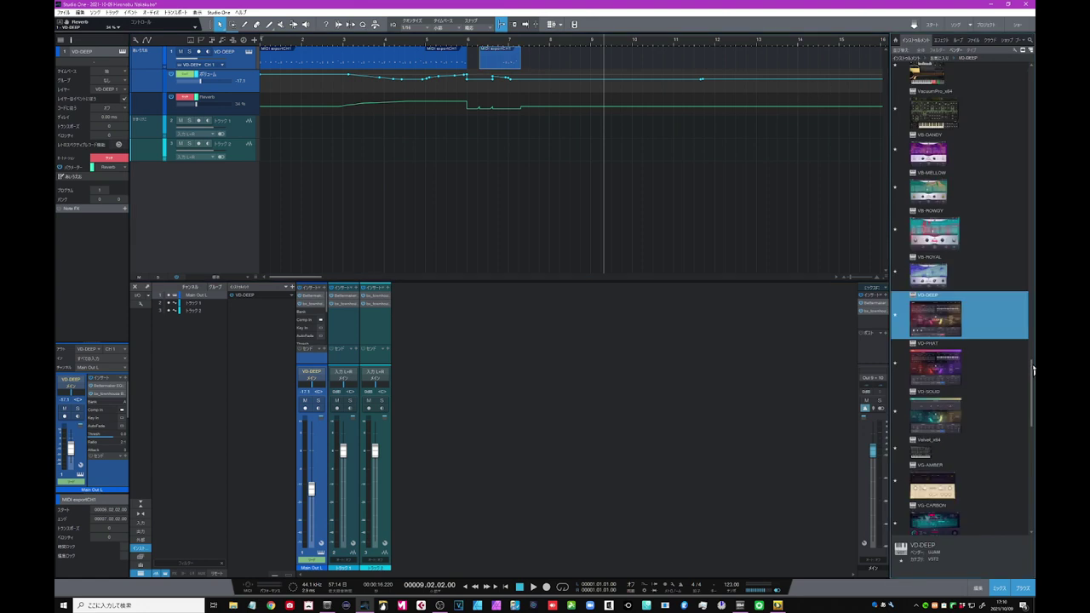
drag(1033, 368, 1034, 77)
click(952, 171)
drag(952, 175, 219, 173)
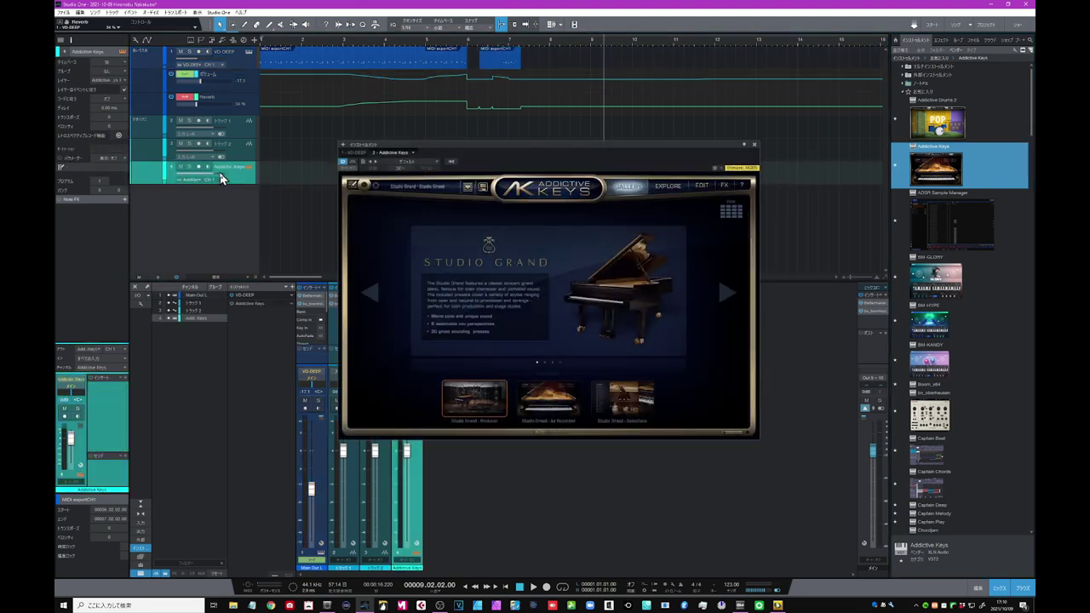
click(746, 161)
Load Xpand!2_x64 onto the Addictive Keys track, combining (結合) both into a Multi Instrument
drag(1030, 128, 1025, 466)
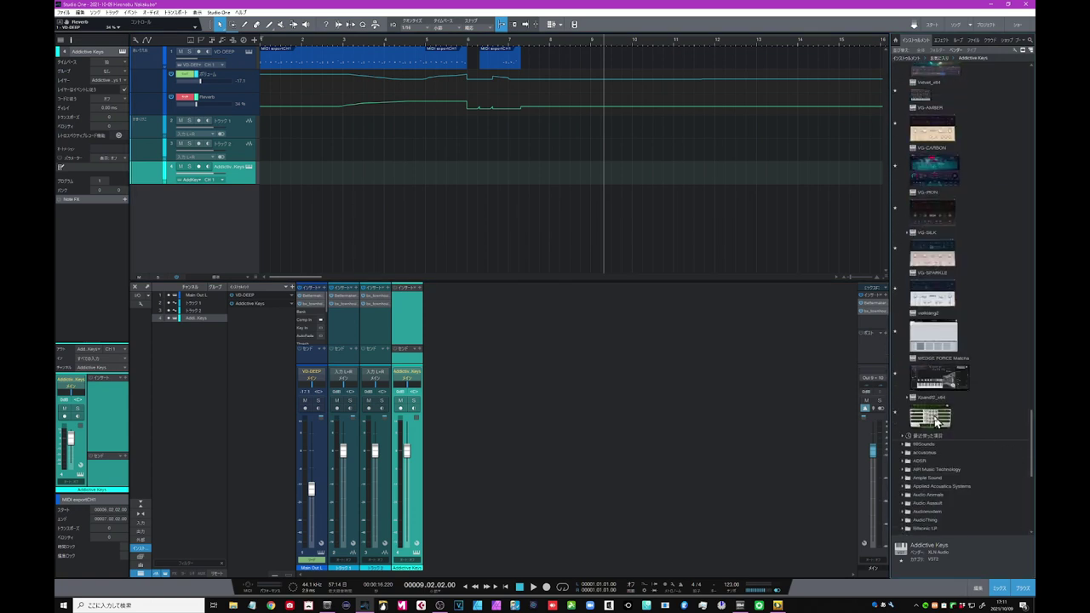
drag(935, 421, 316, 170)
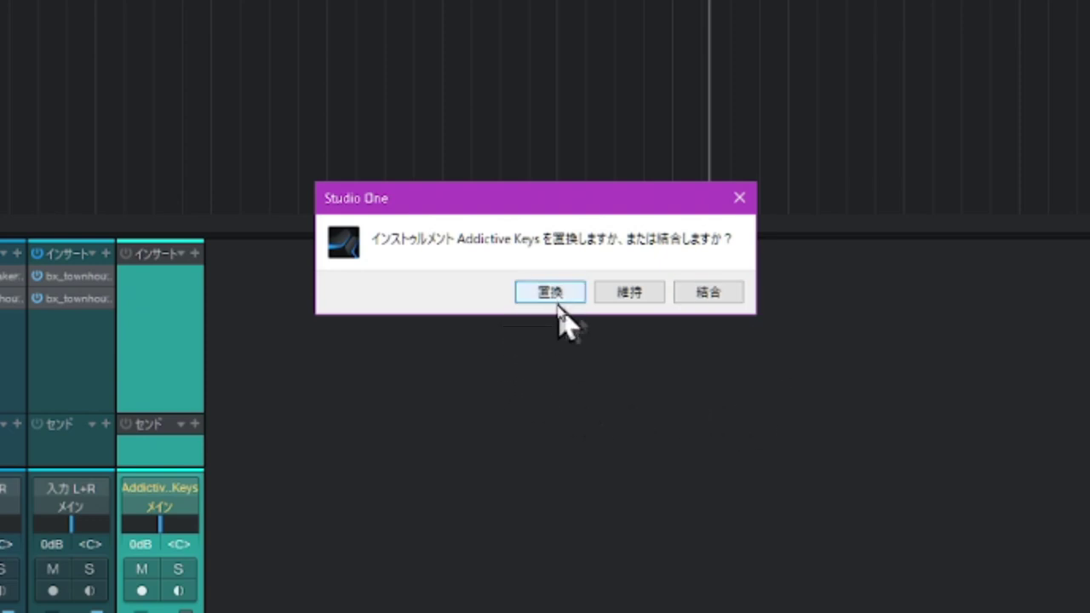
click(698, 295)
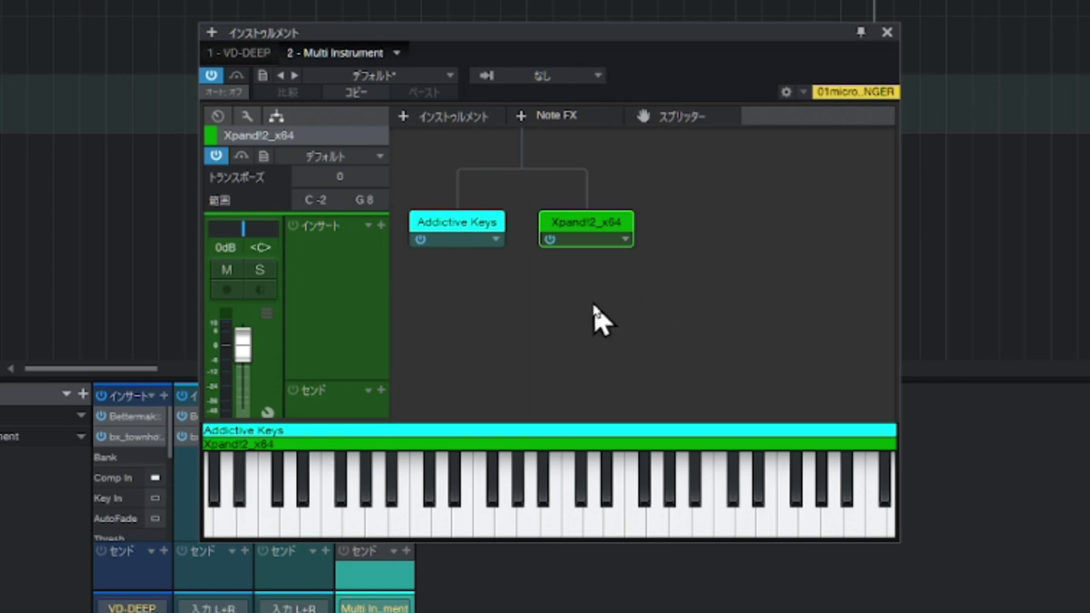
Lower the Xpand!2_x64 channel volume to -37.9 dB inside the Multi Instrument and compare it with the Addictive Keys channel
click(467, 225)
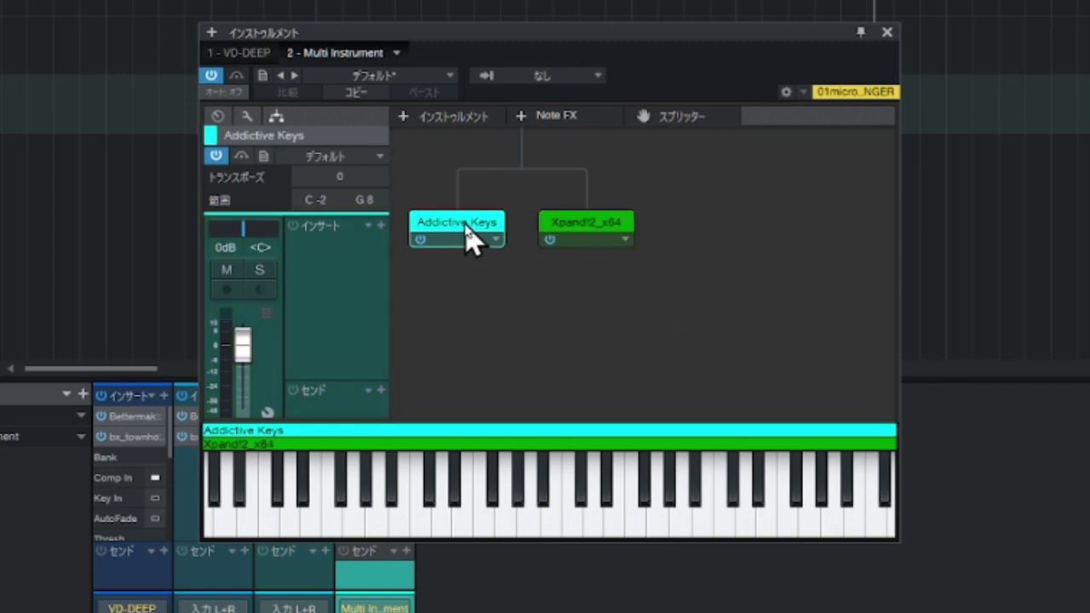
drag(243, 342, 237, 391)
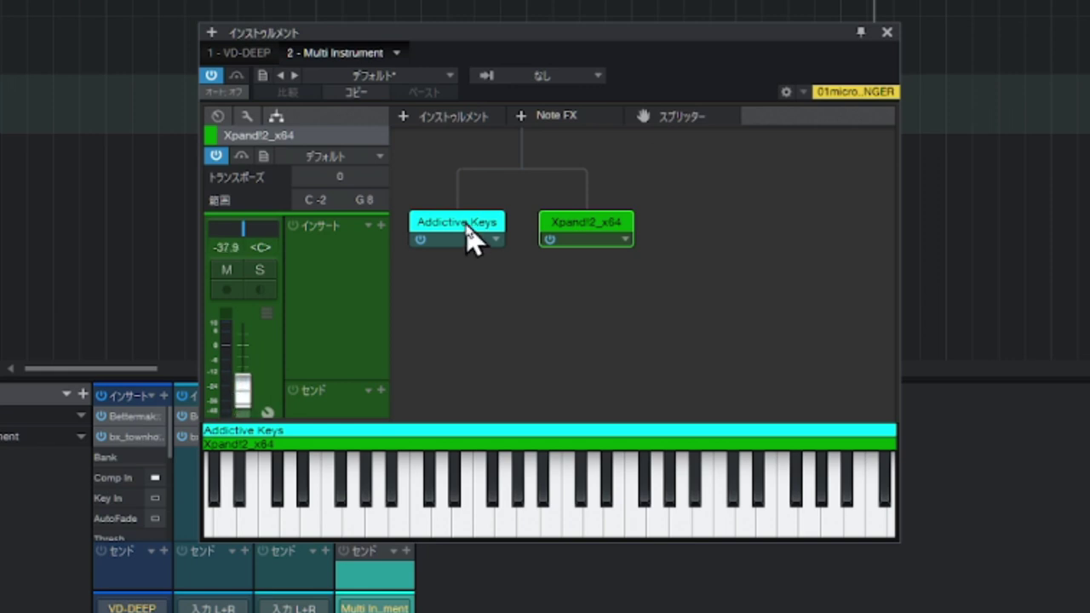
click(467, 225)
click(583, 235)
click(467, 235)
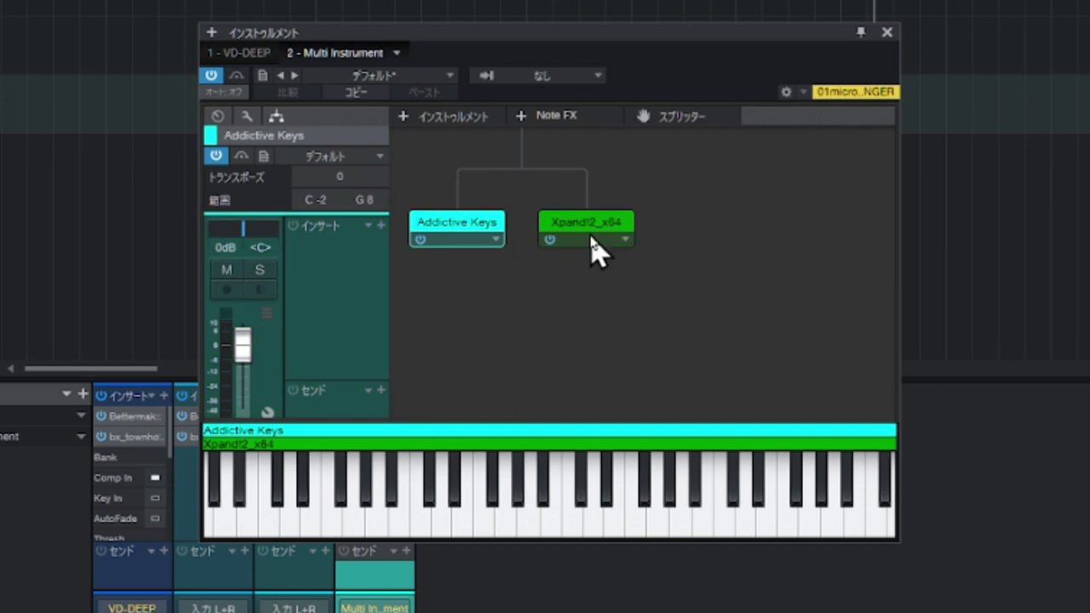
Add an Input Filter Note FX ahead of Addictive Keys and Xpand!2_x64 in the Multi Instrument
click(523, 118)
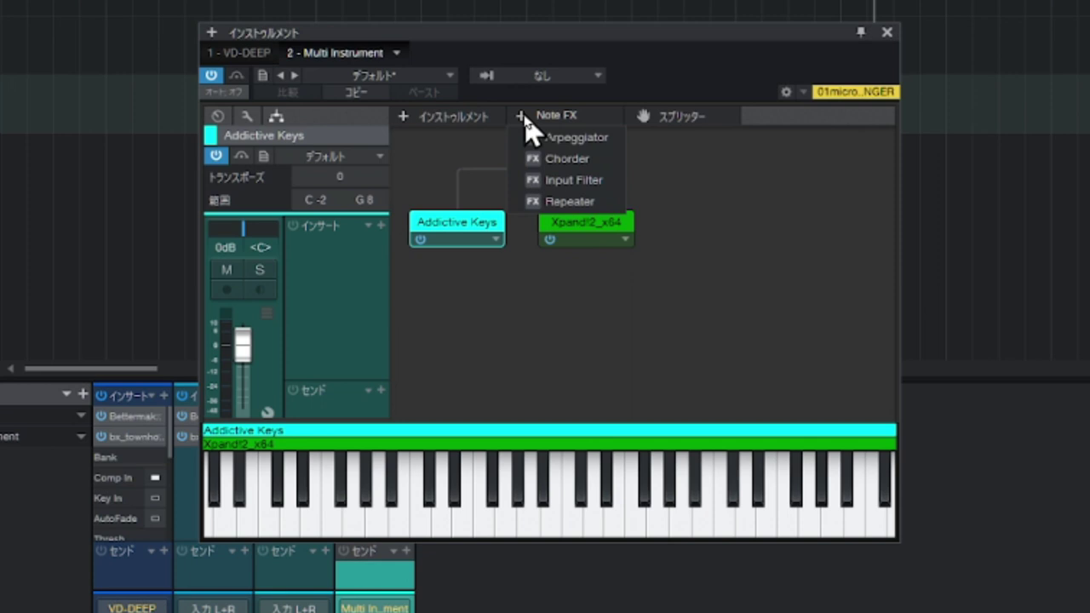
click(574, 180)
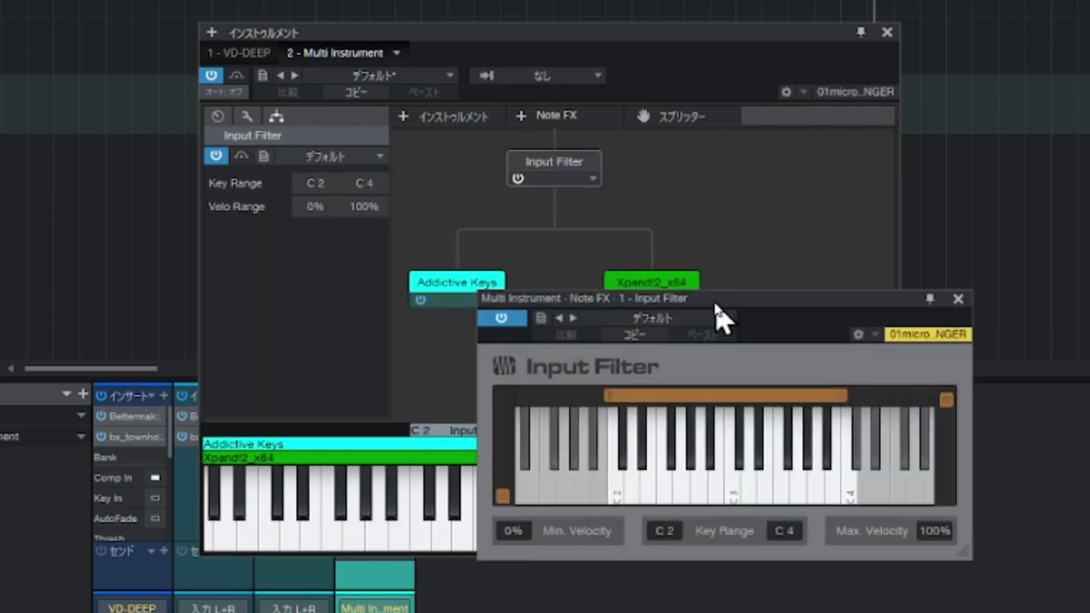
drag(720, 322, 970, 237)
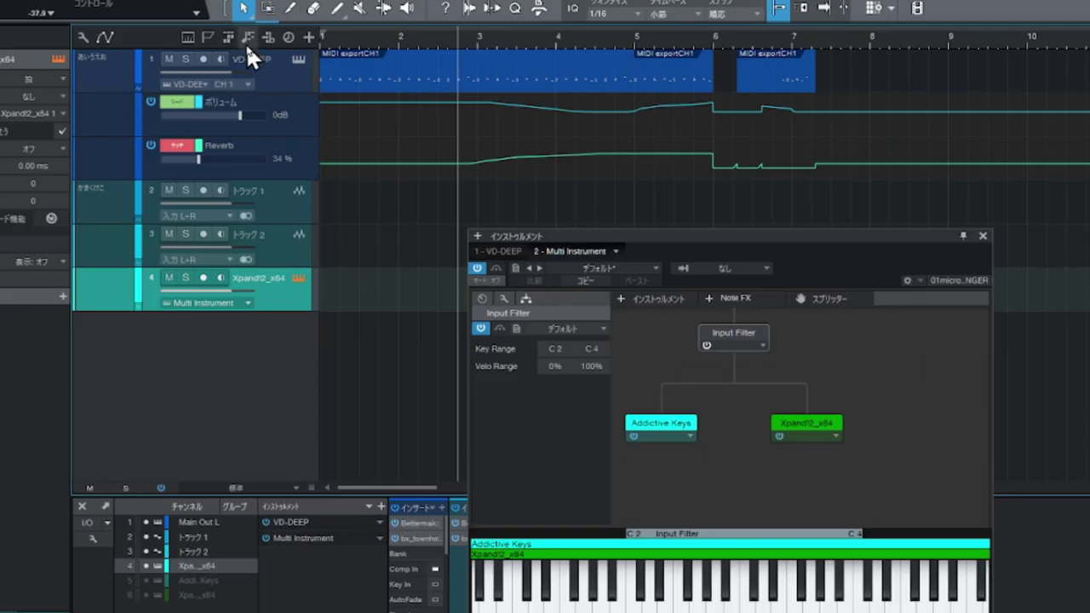
Show the chord track and enter a C chord at bar 1 and an Am chord at bar 2
click(246, 43)
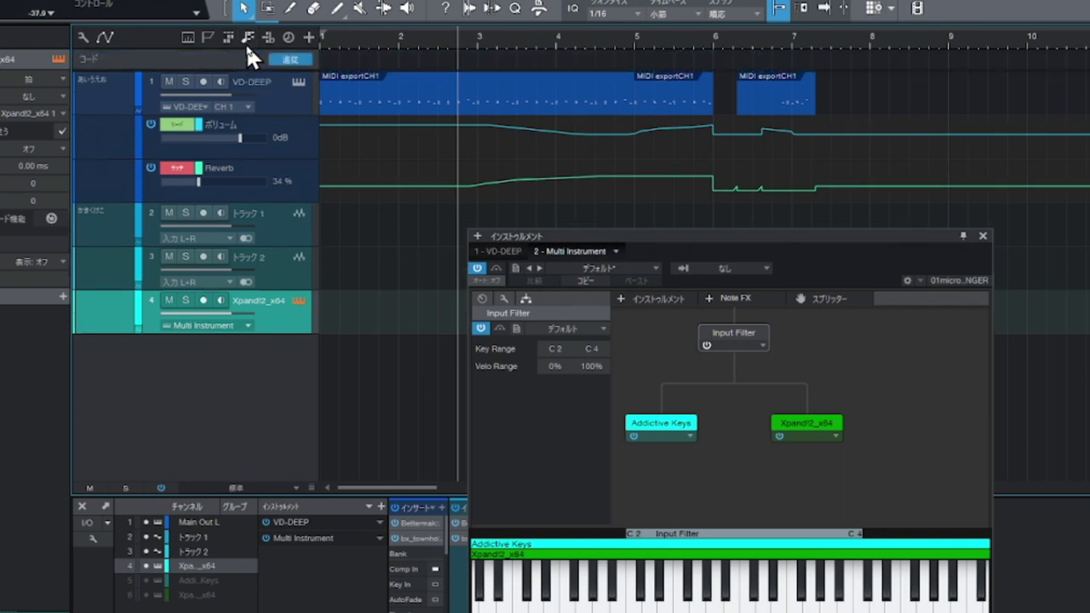
double_click(346, 62)
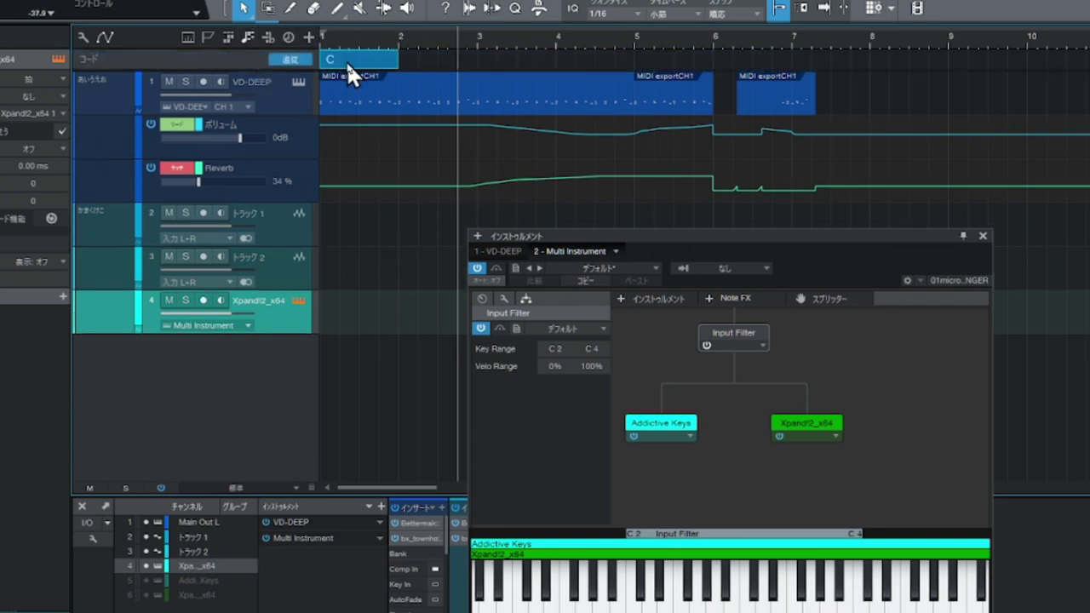
double_click(434, 59)
double_click(434, 60)
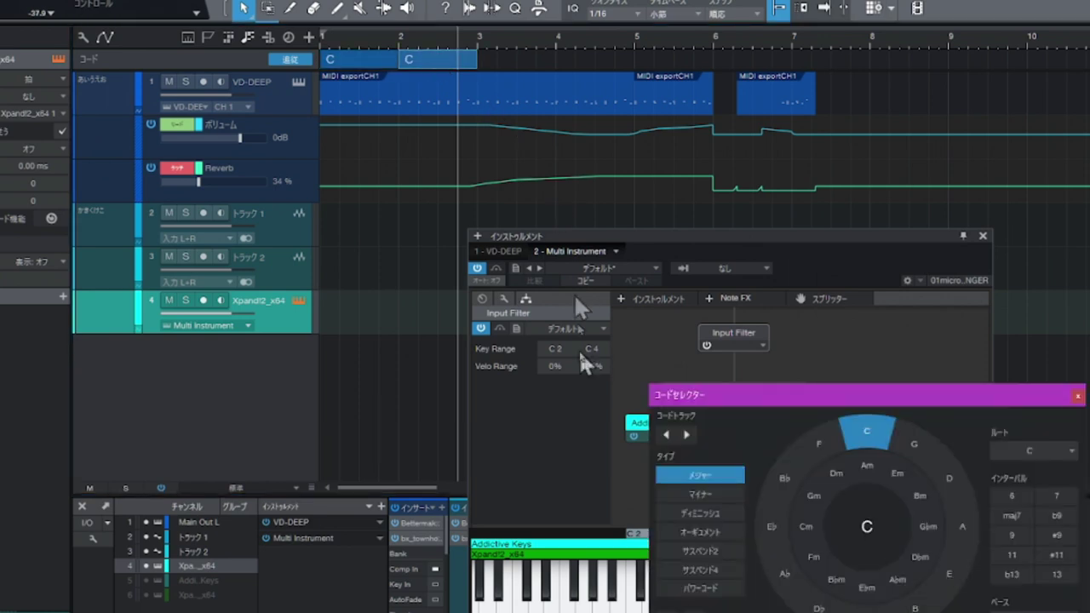
click(861, 467)
Add the chords G, F and C at bars 3, 4 and 5 of the chord track
double_click(525, 55)
click(910, 447)
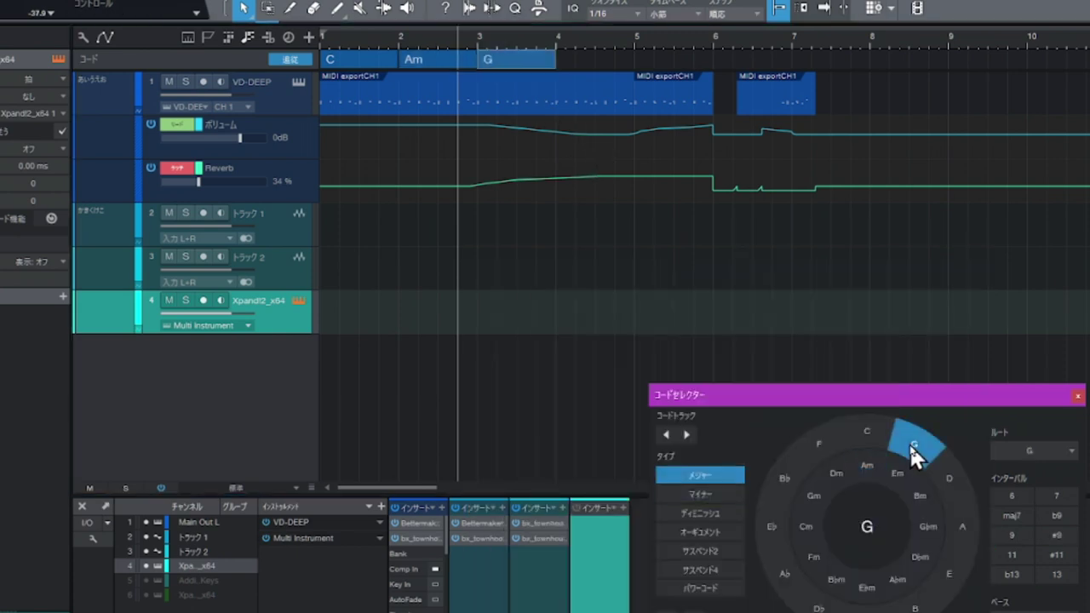
double_click(607, 59)
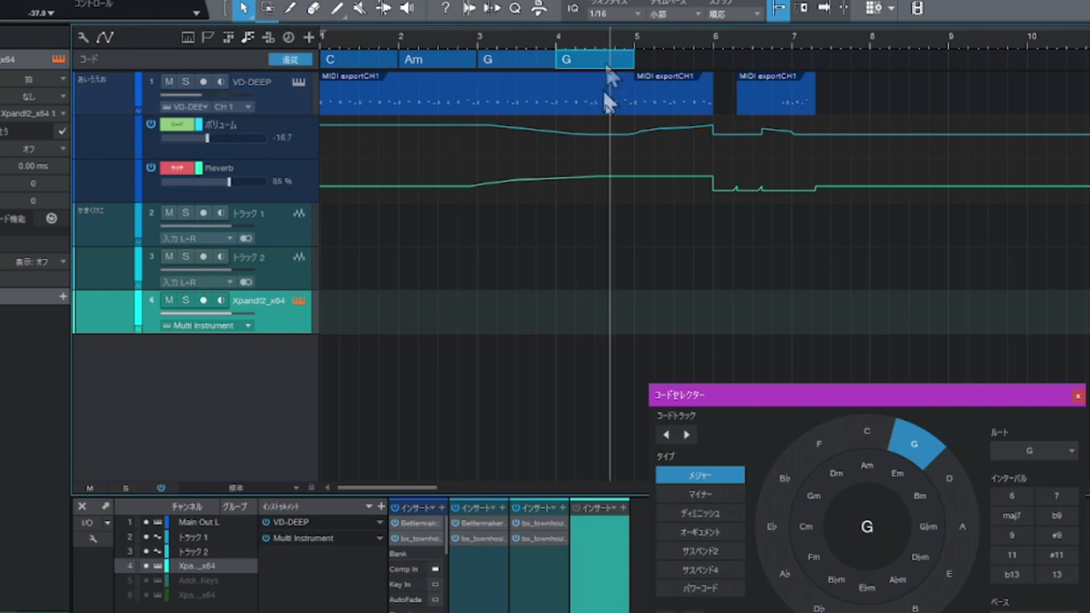
click(810, 451)
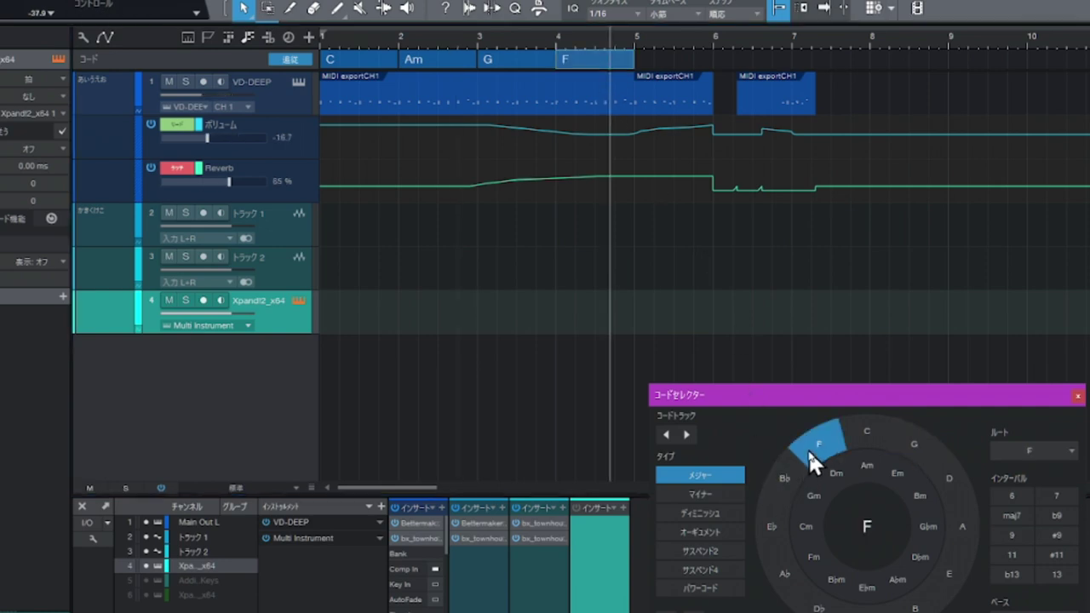
double_click(697, 61)
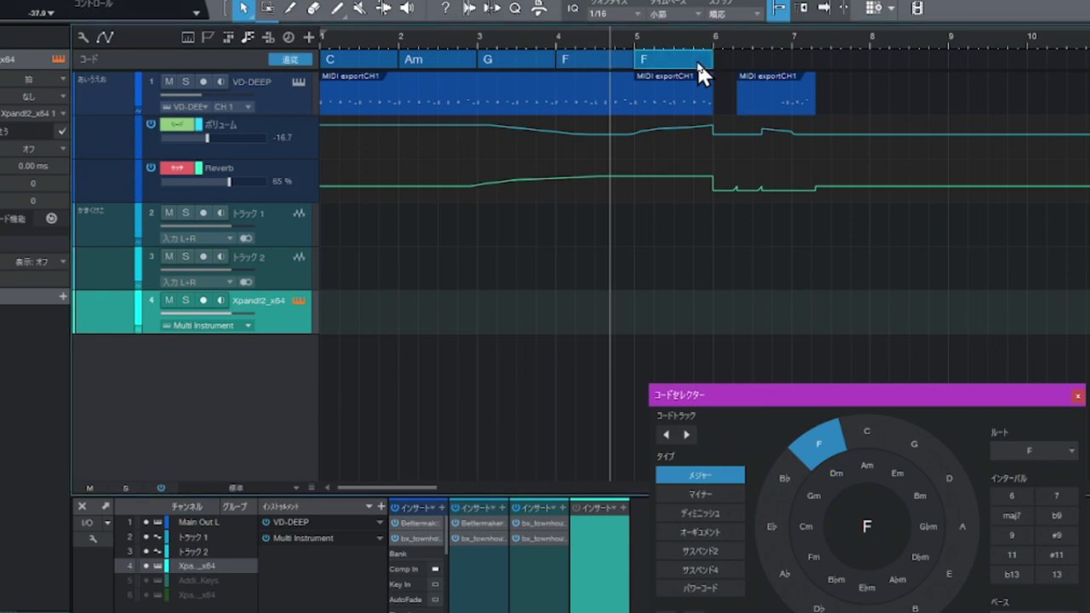
click(869, 434)
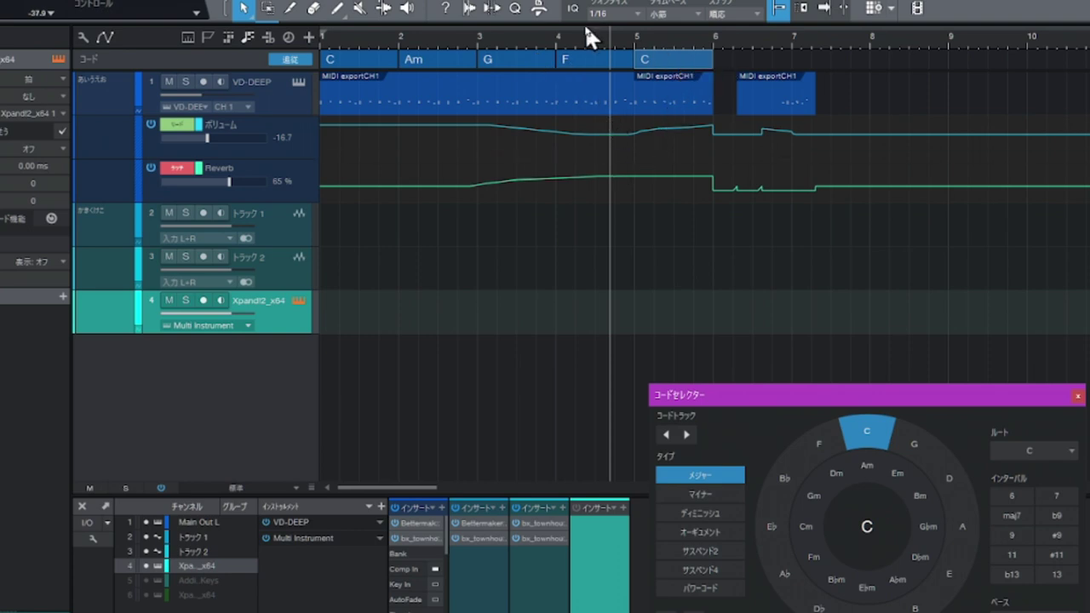
Copy the five chords onto the Xpand!2_x64 track as note events starting at bar 1 and play them back
drag(618, 62, 335, 51)
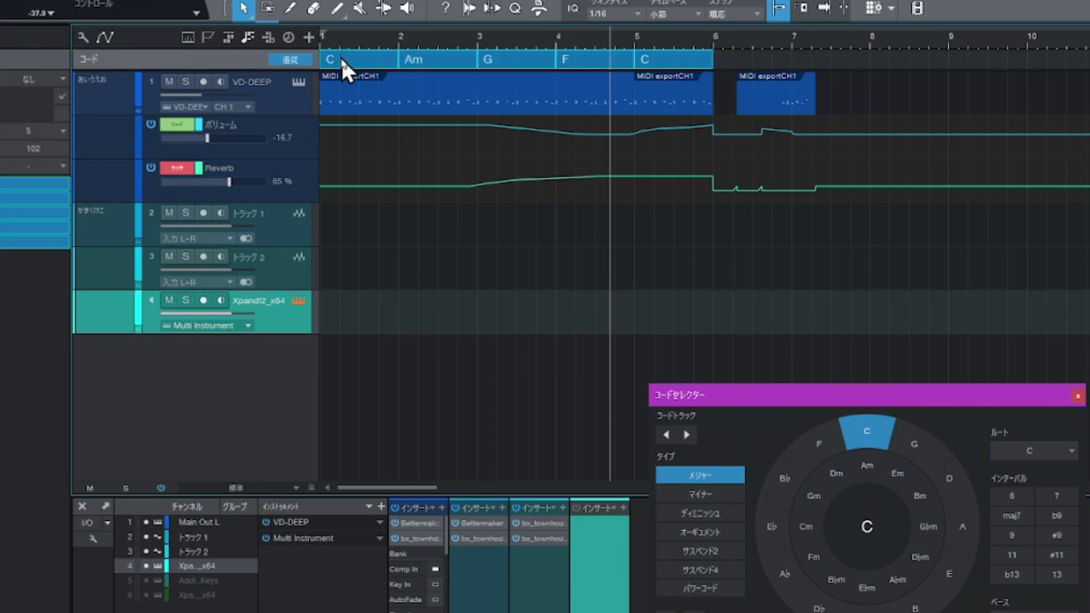
drag(340, 56, 351, 315)
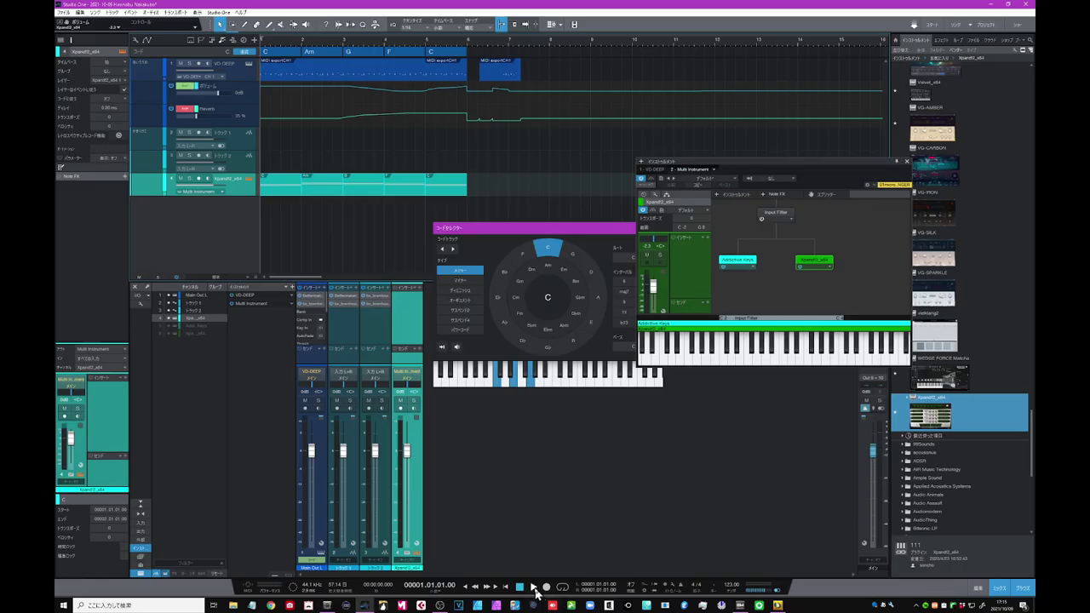
click(533, 586)
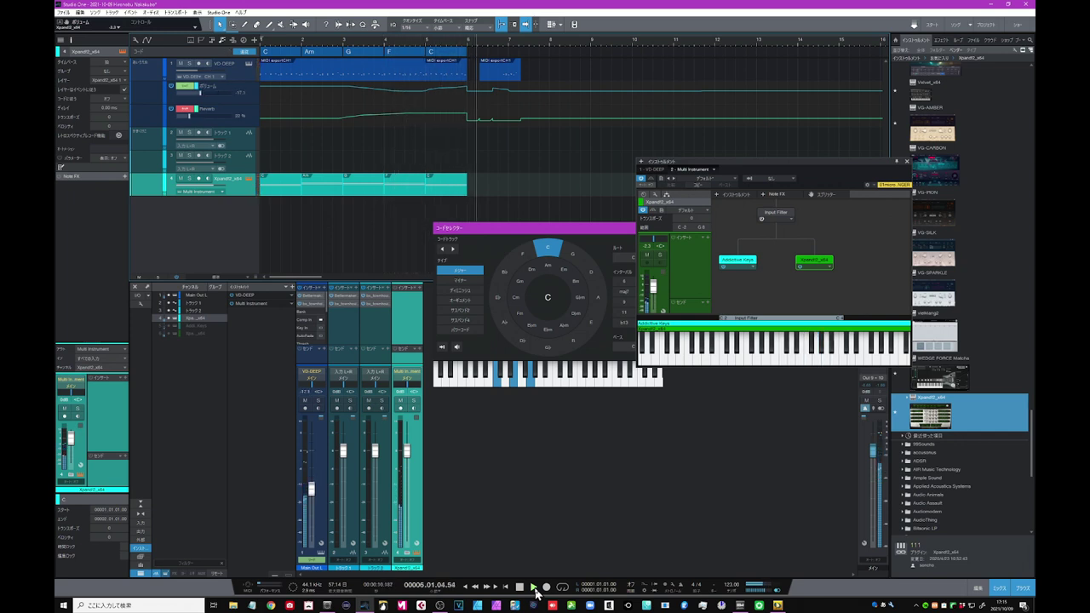
click(520, 586)
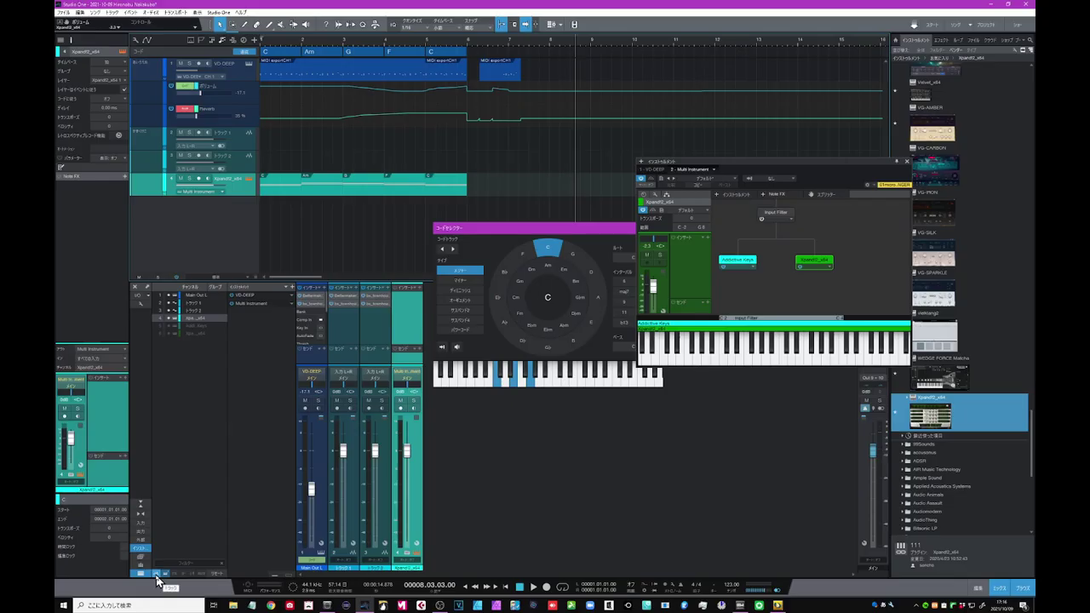
Hide the audio and instrument tracks with the channel list's type filters and show the audio tracks again
click(158, 576)
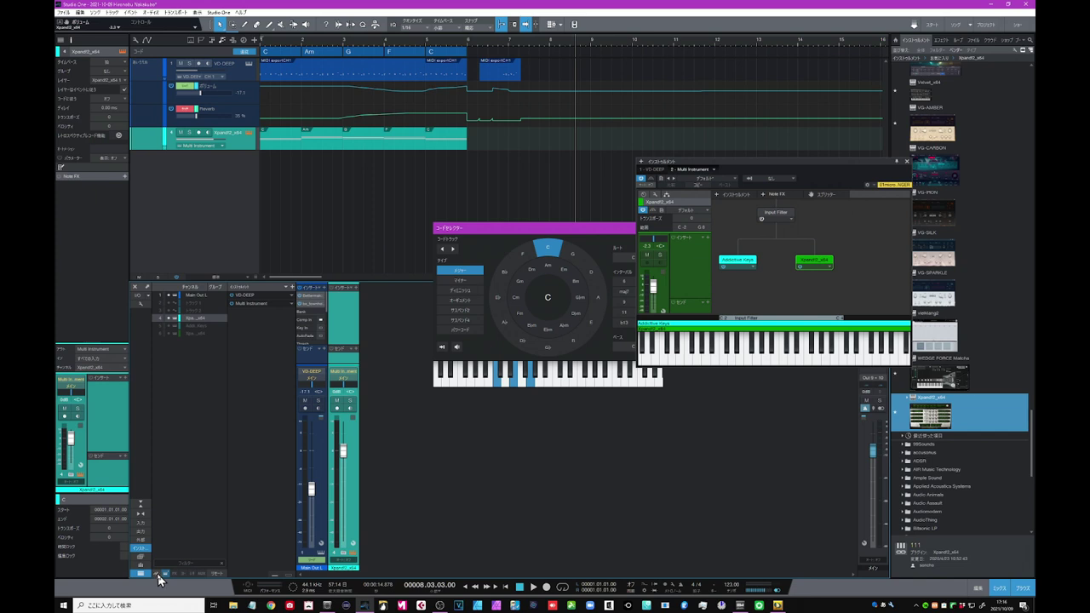
click(165, 575)
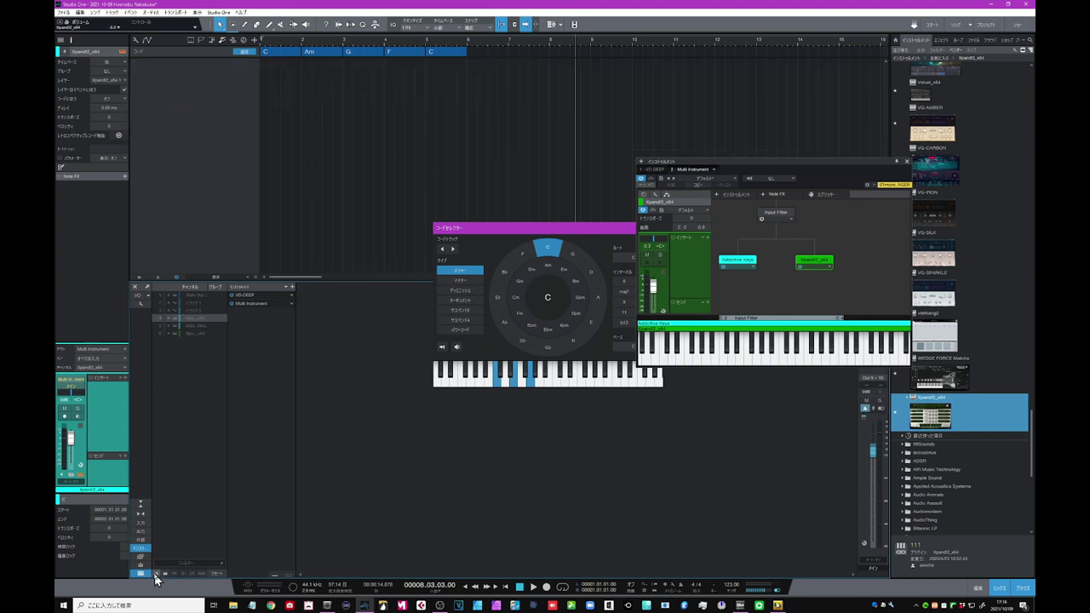
click(156, 575)
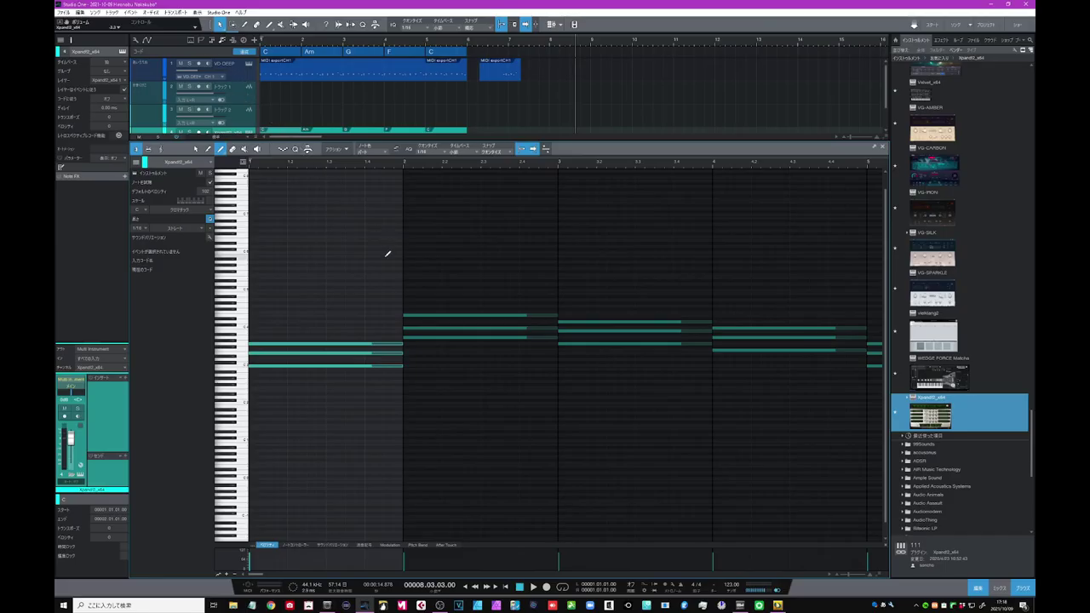
Change the colour of the VD-DEEP track to red
click(245, 73)
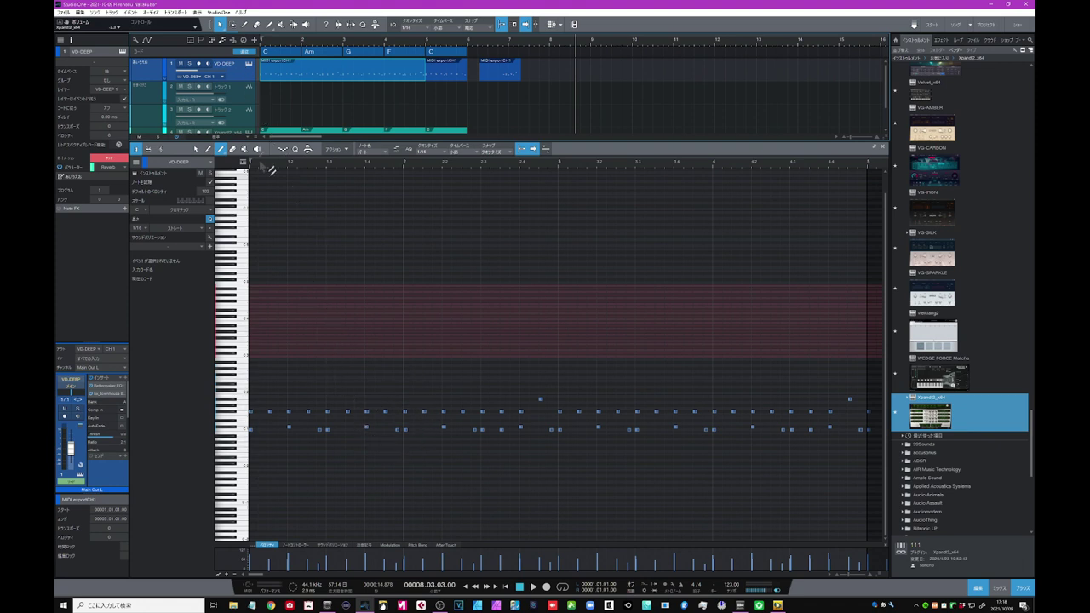
click(167, 74)
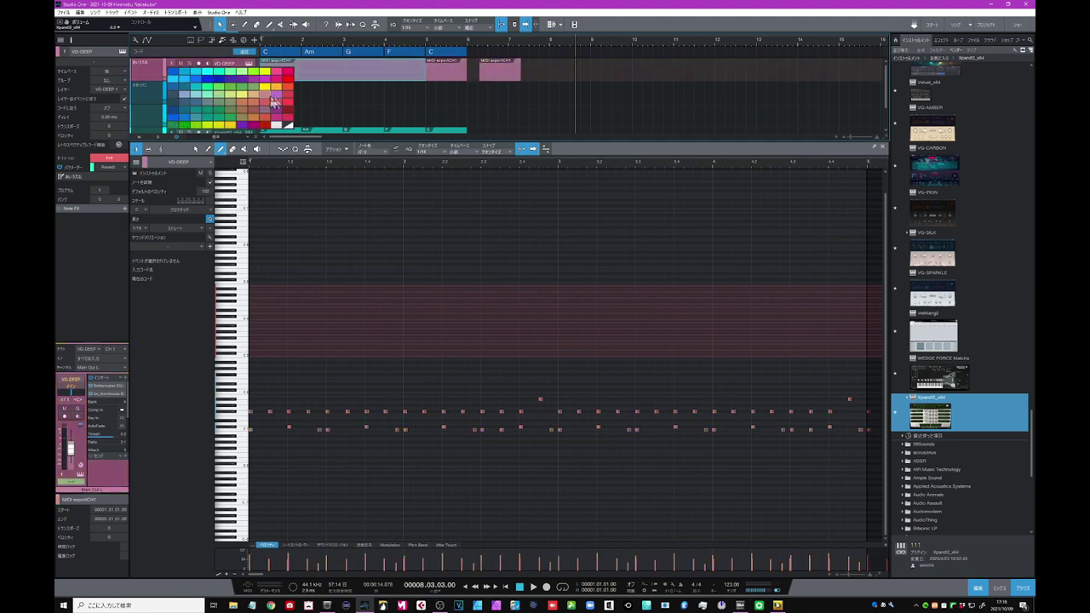
click(288, 82)
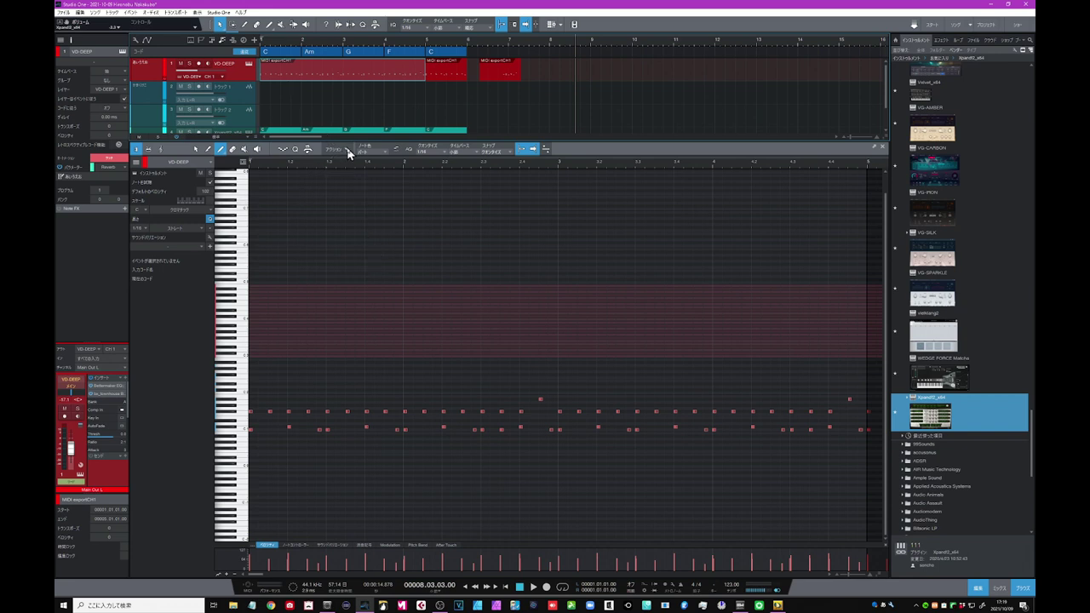
Enlarge the arrangement area to show all four tracks and open the Xpand!2_x64 track's multi instrument editor
drag(349, 151, 324, 176)
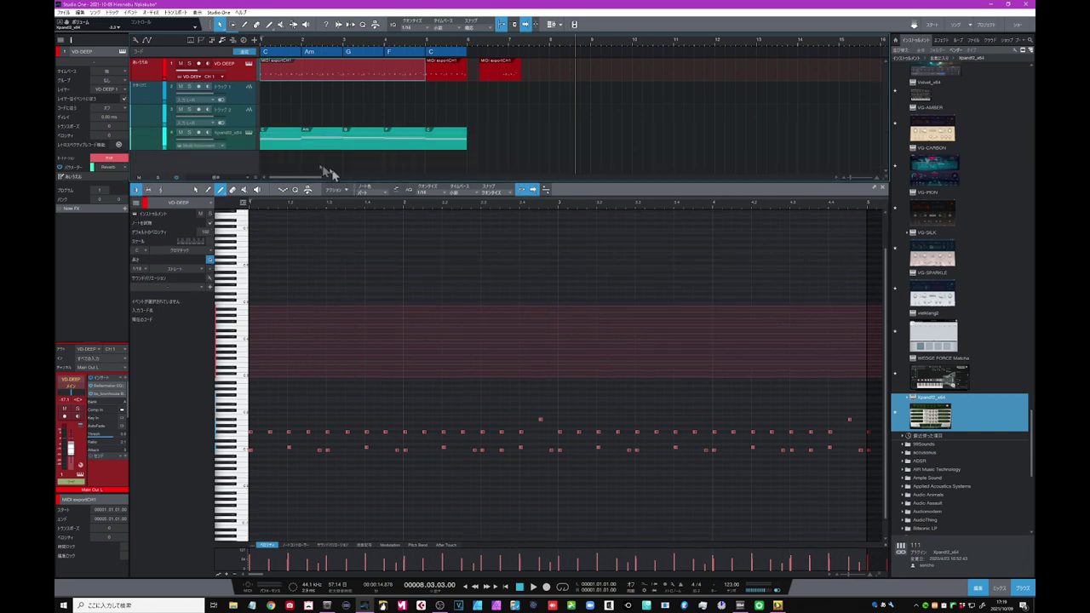
click(249, 135)
click(268, 142)
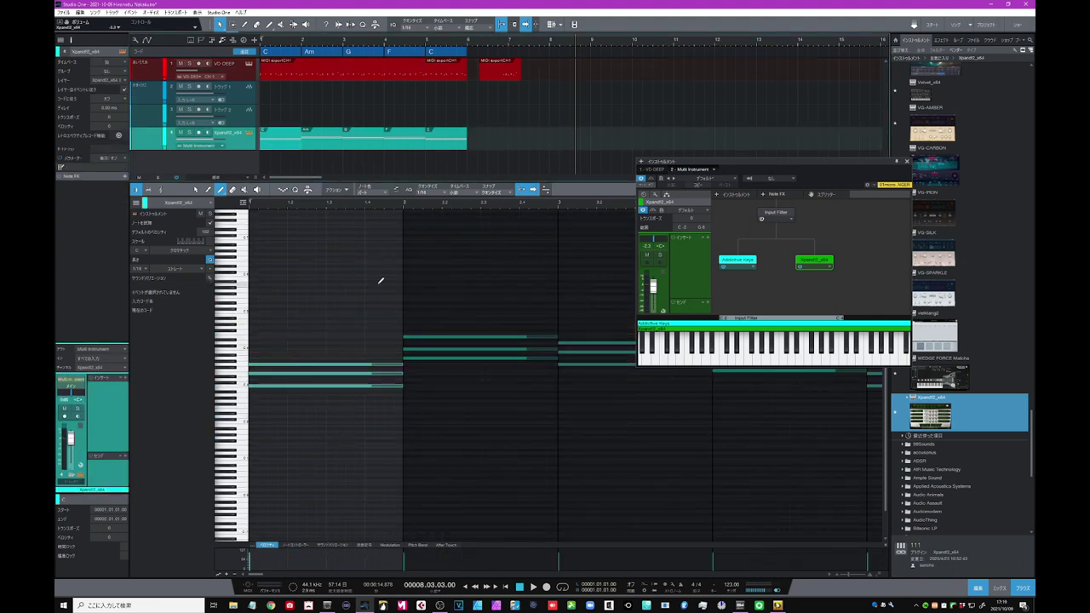
Set the note colour in the note editor to pitch (ピッチ) for the Xpand!2_x64 chord notes
click(384, 195)
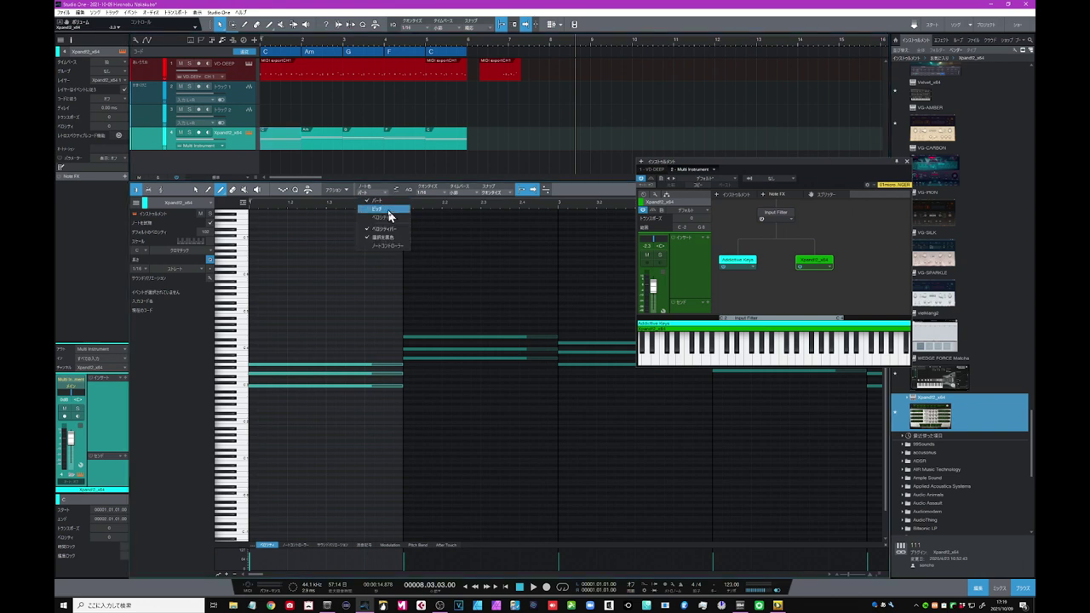
click(389, 212)
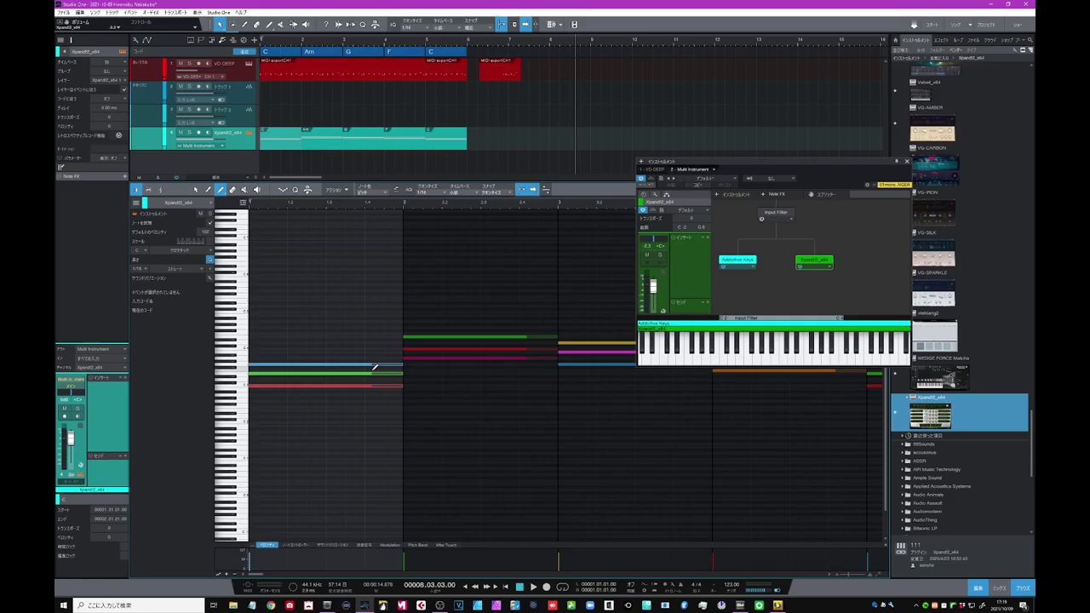
click(386, 196)
Open the secondary ruler in seconds (秒) beneath the arrangement's bar ruler
click(291, 45)
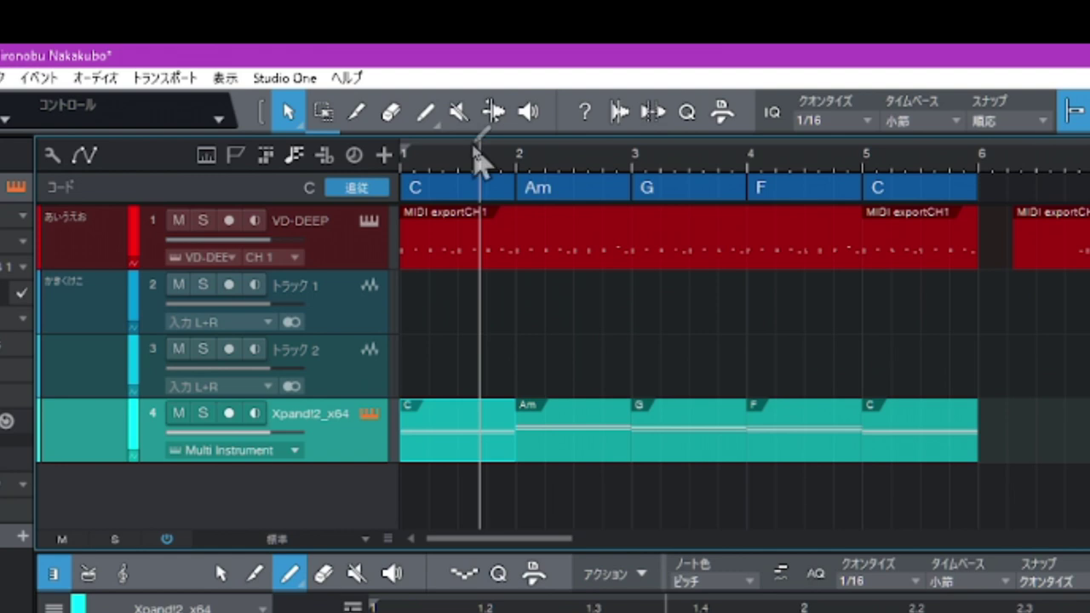
right_click(286, 40)
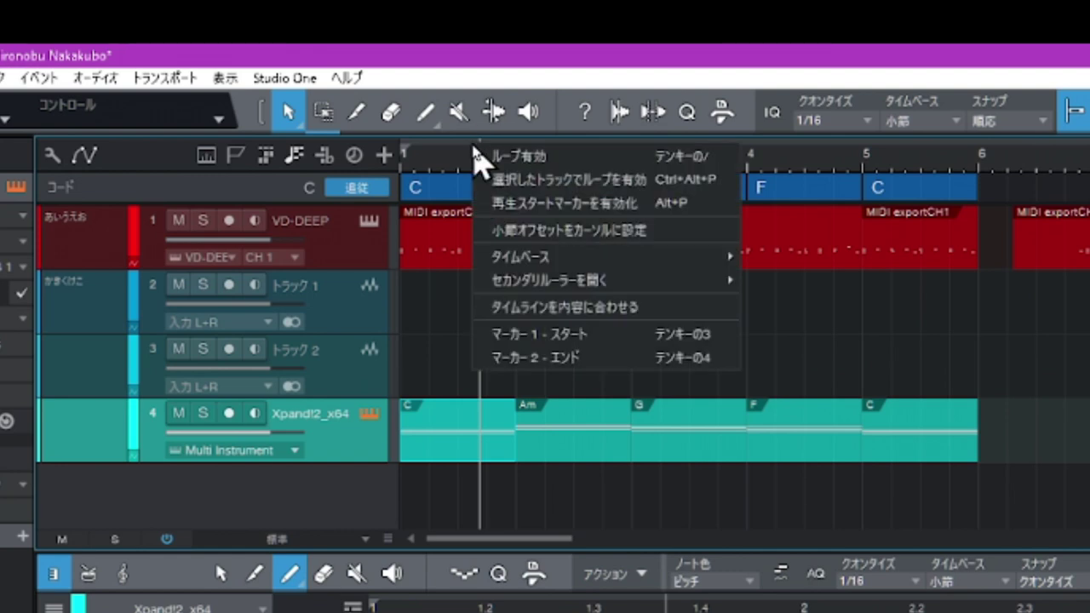
mouse_move(536, 287)
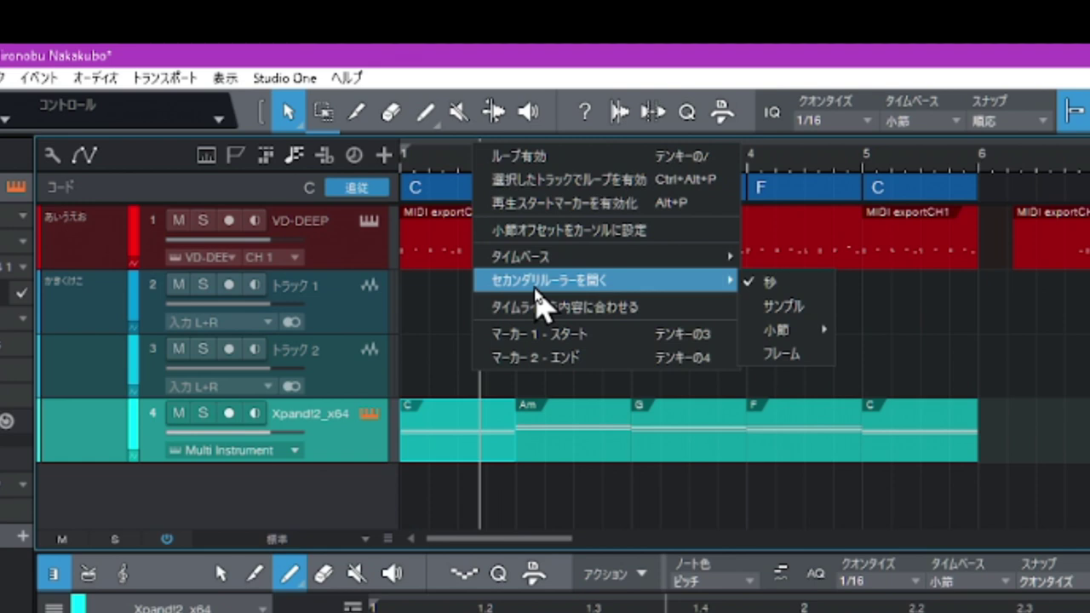
click(536, 289)
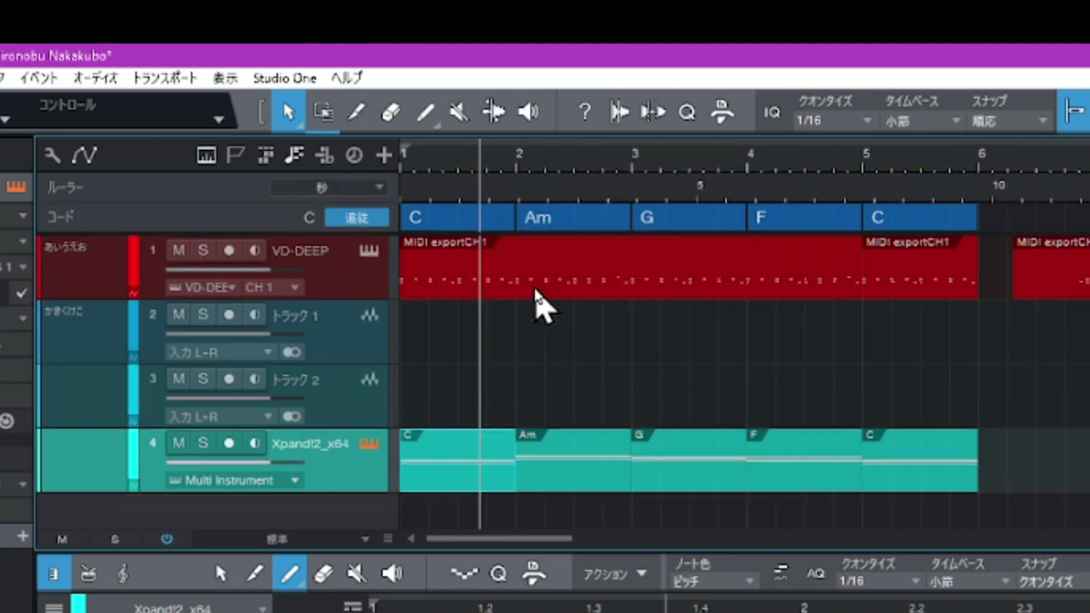
Review the secondary ruler's unit options, including samples, bars and frames, and choose seconds (秒)
click(618, 187)
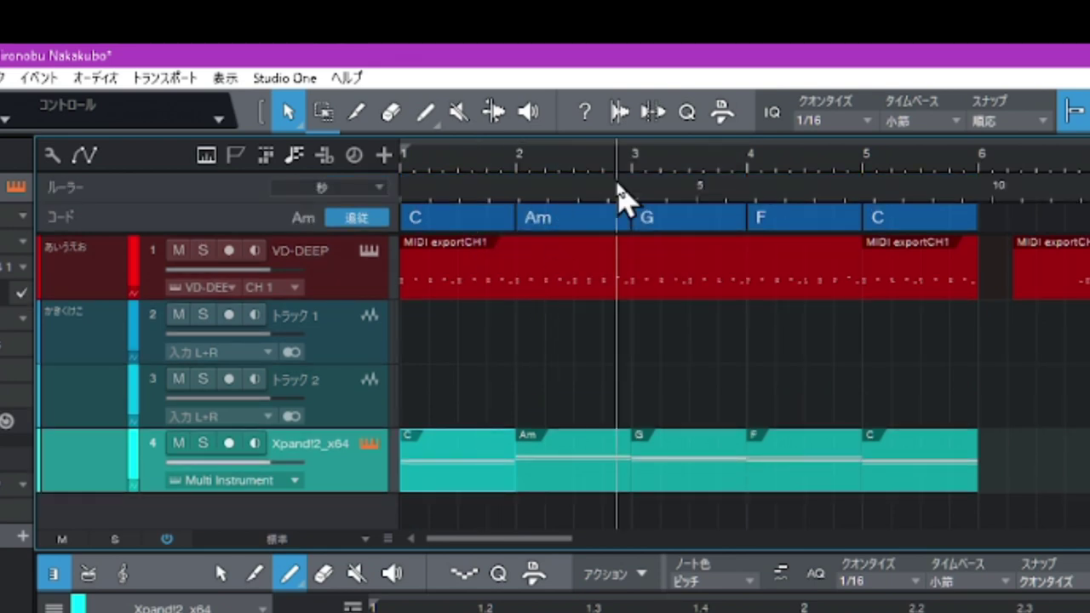
right_click(620, 189)
mouse_move(732, 344)
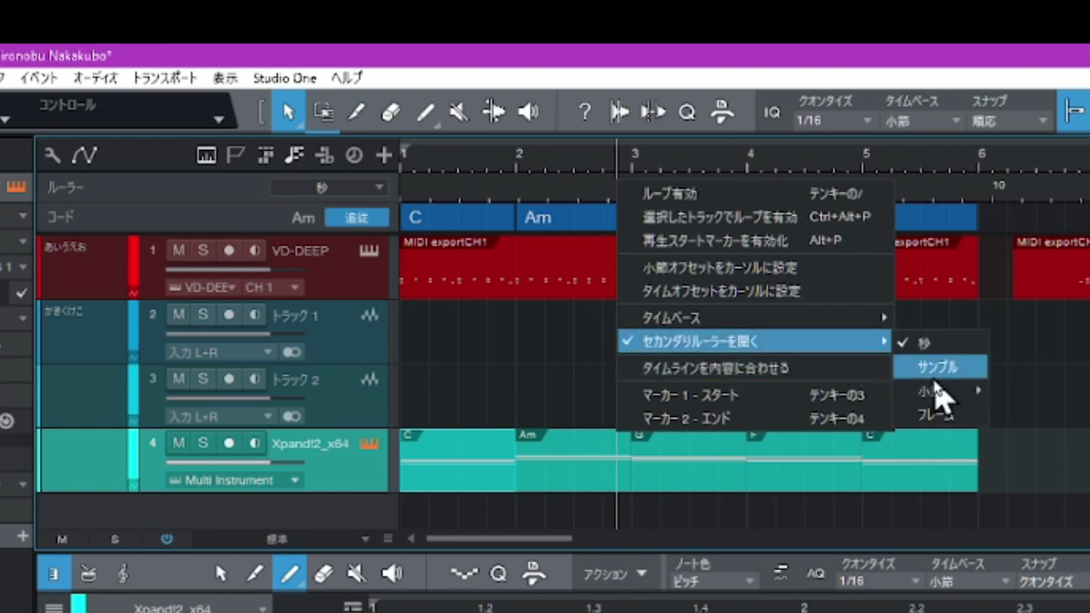
mouse_move(935, 398)
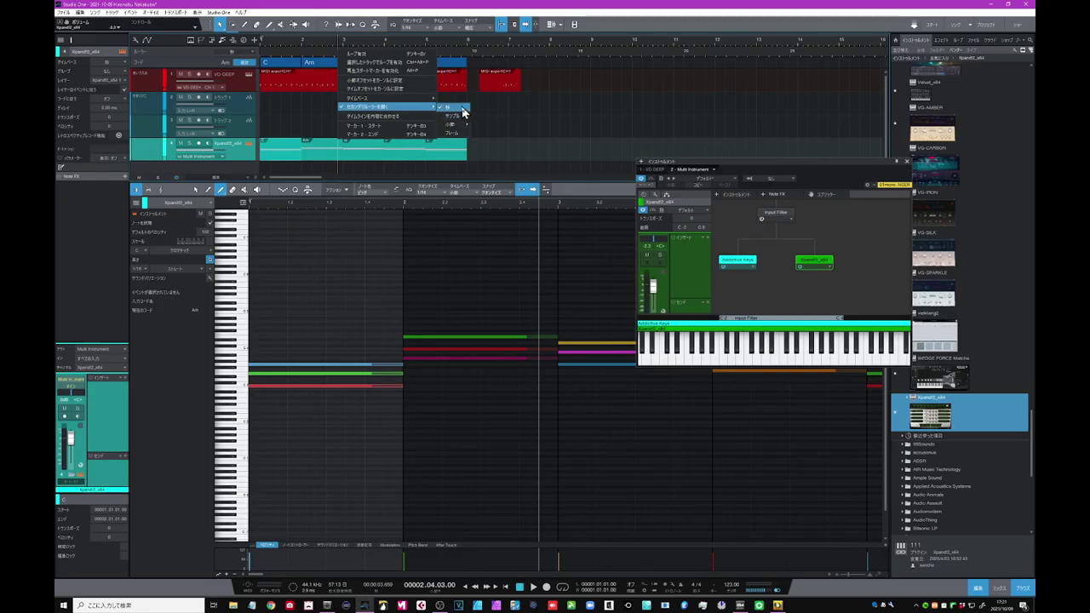
click(463, 108)
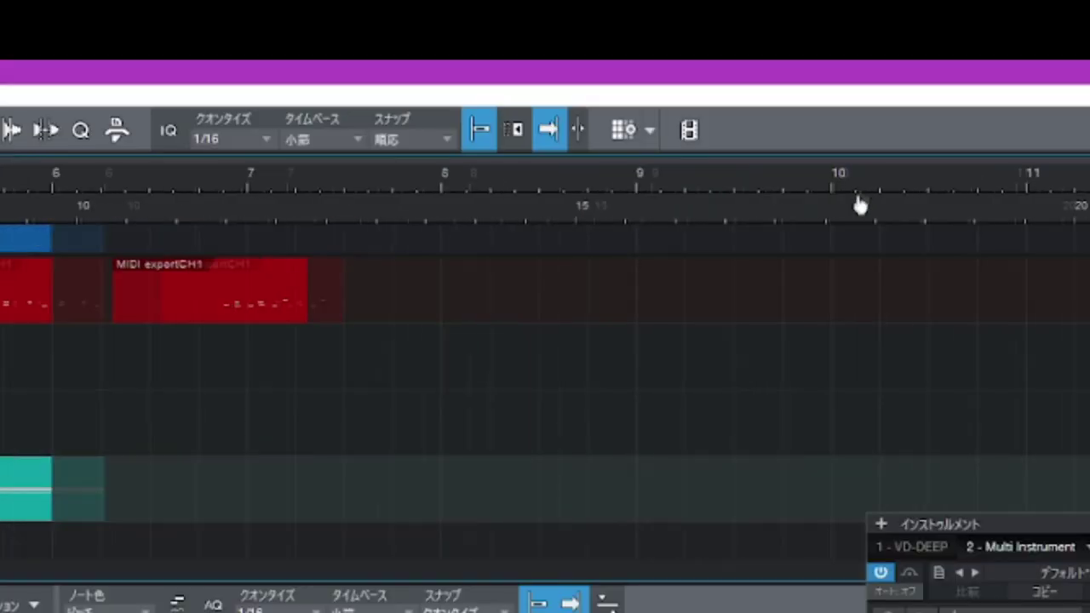
Place the playback cursor at about 3:00 on the seconds ruler, between bars 89 and 97
drag(634, 49, 626, 104)
drag(843, 209, 840, 90)
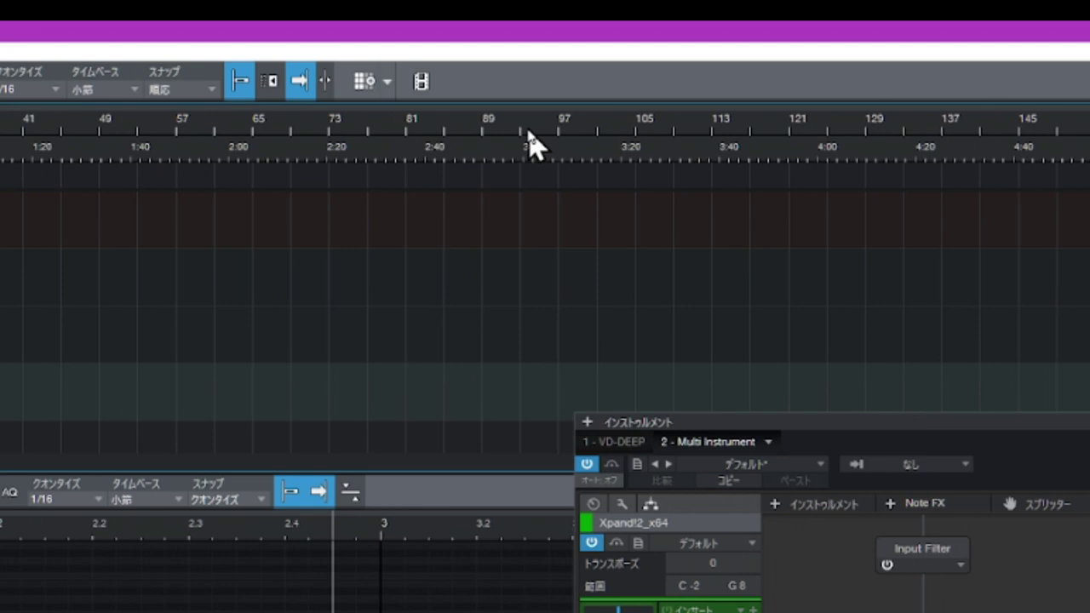
click(528, 136)
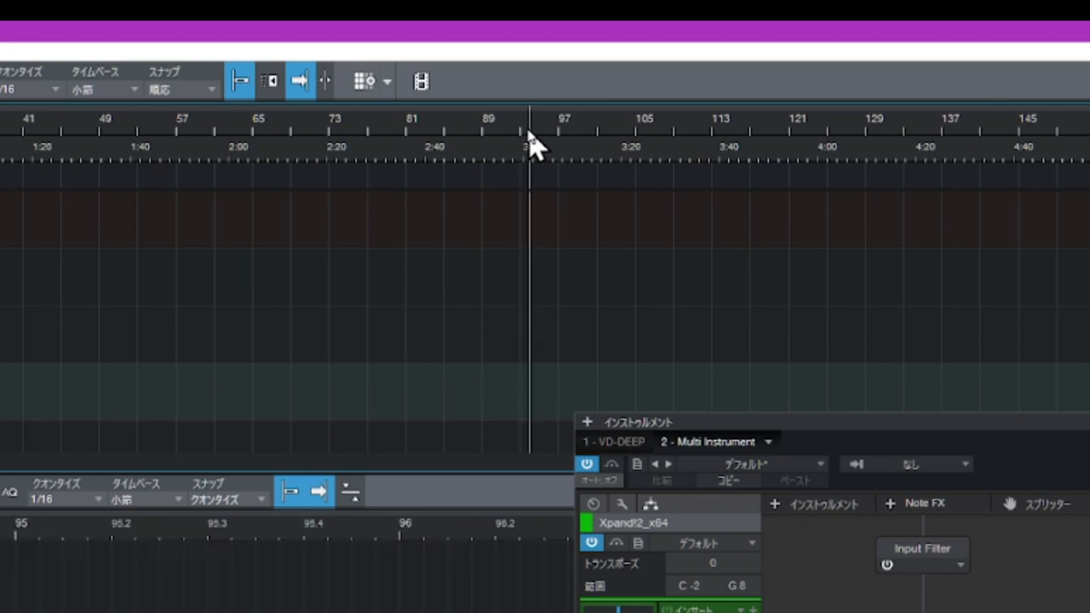